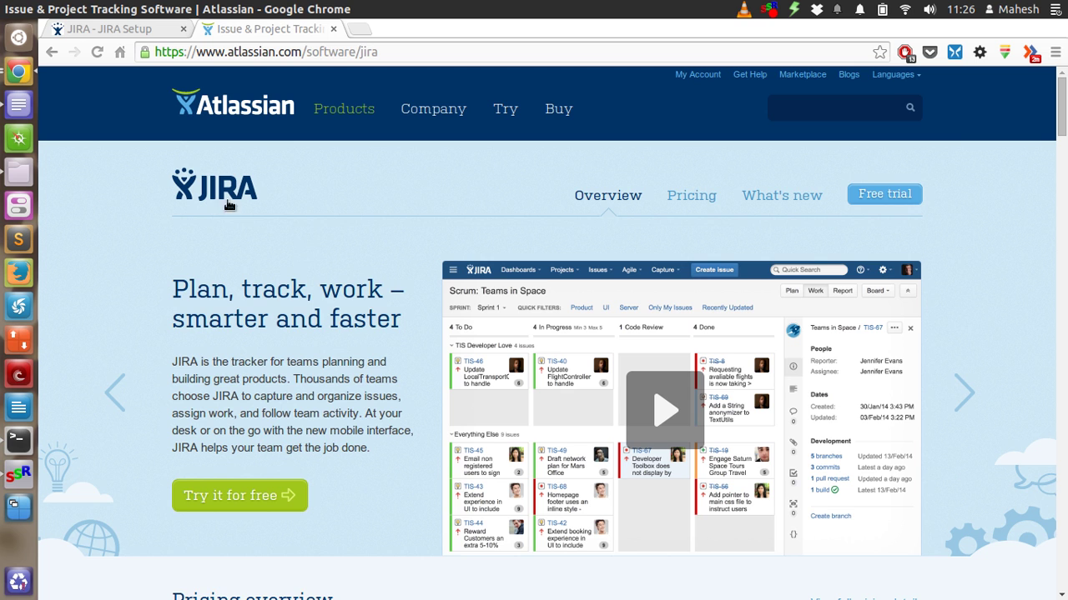
Examine the JIRA product page and show the pricing overview for the Download edition
scroll(228, 205, "down", 10)
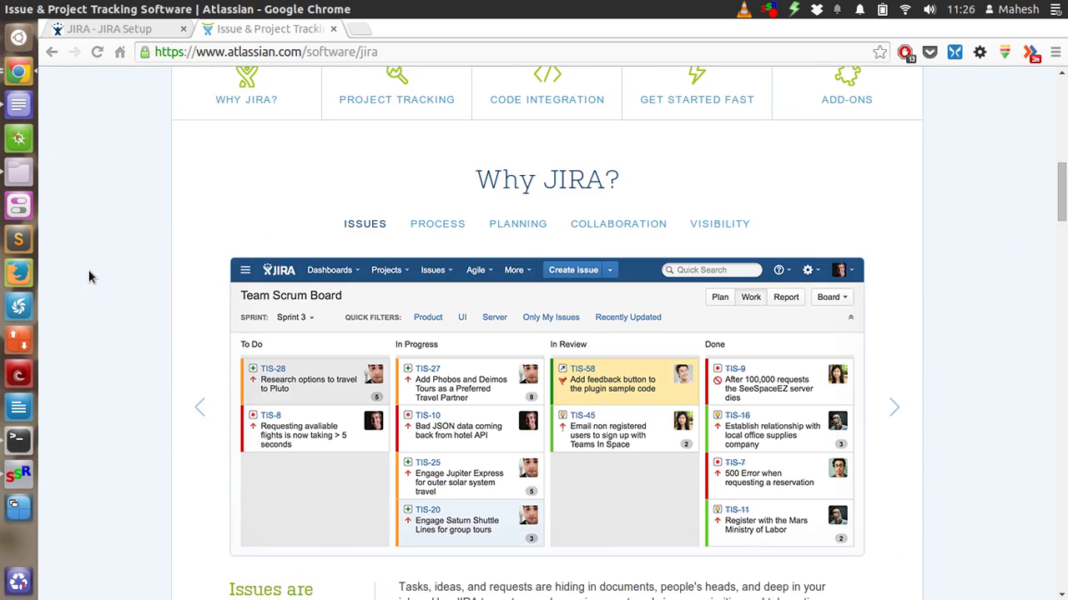
scroll(88, 269, "up", 4)
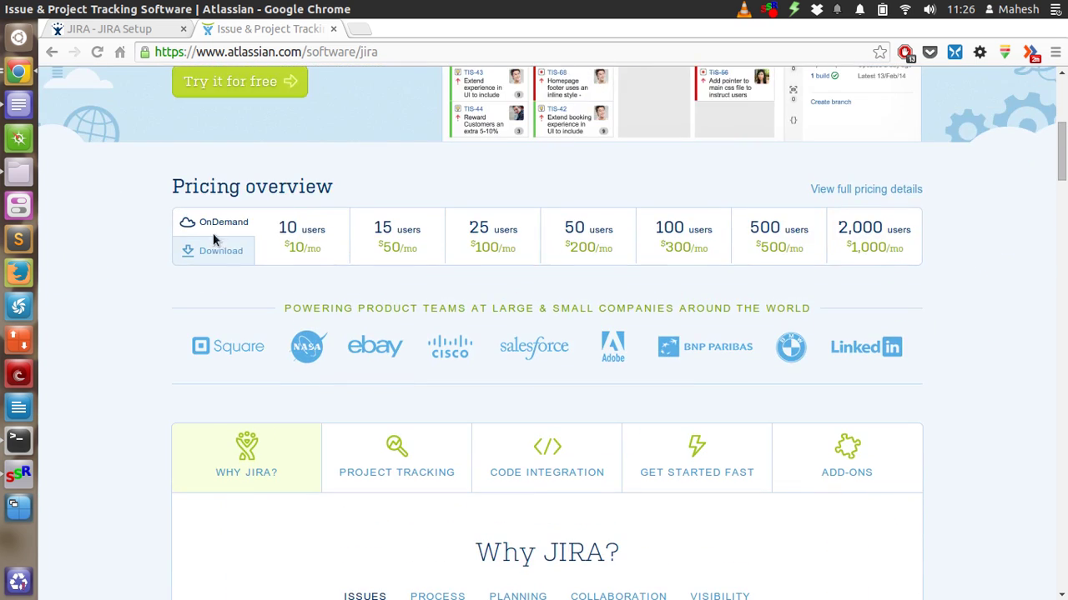
left_click(173, 248)
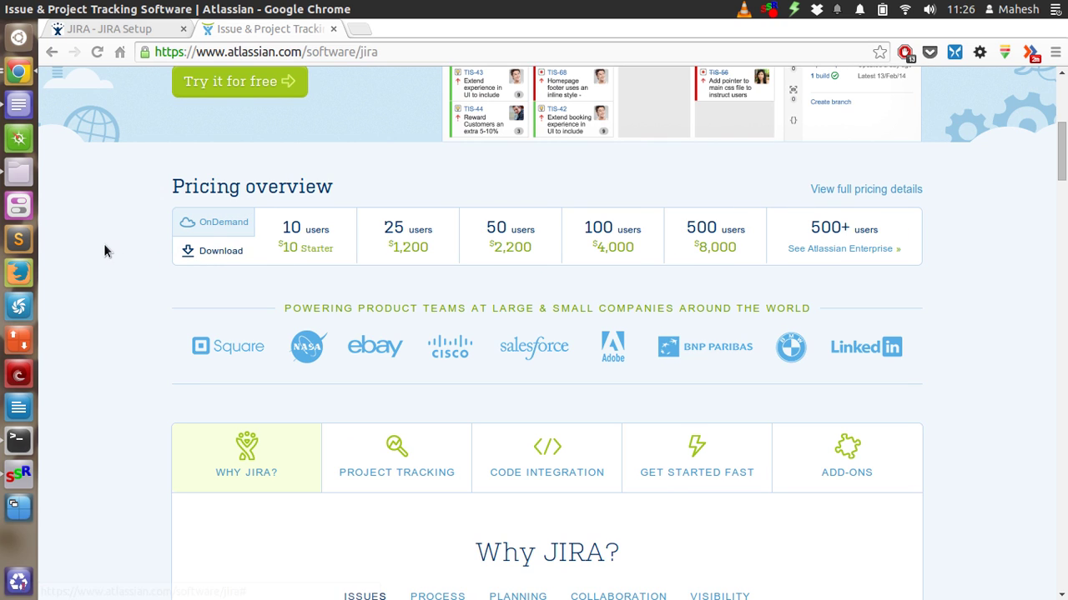
scroll(104, 241, "up", 1)
scroll(104, 239, "up", 1)
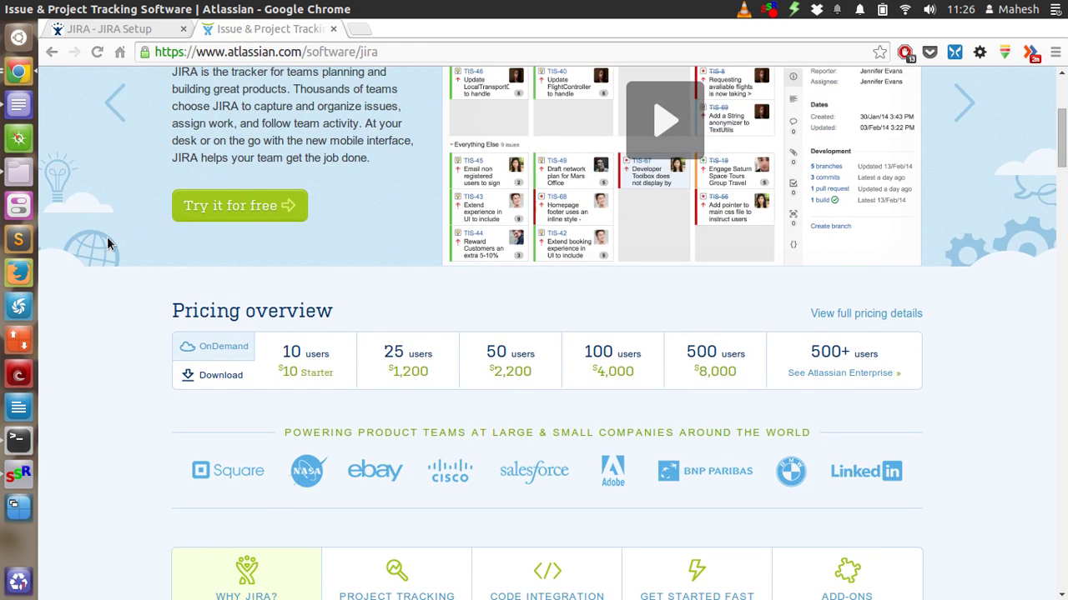
scroll(107, 237, "up", 3)
scroll(106, 242, "down", 4)
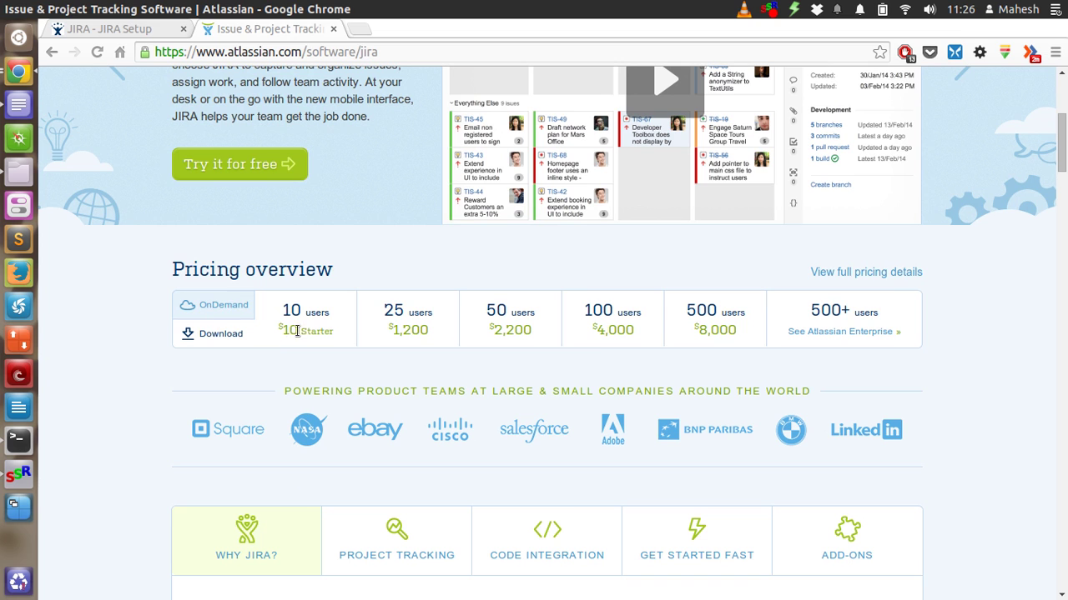
scroll(103, 319, "up", 4)
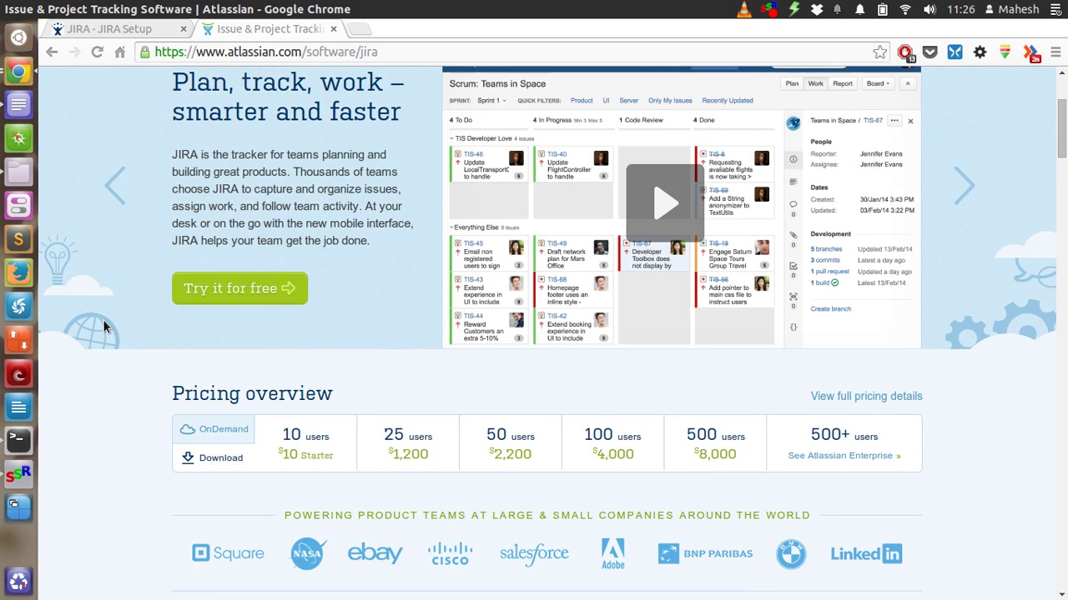
scroll(104, 325, "up", 1)
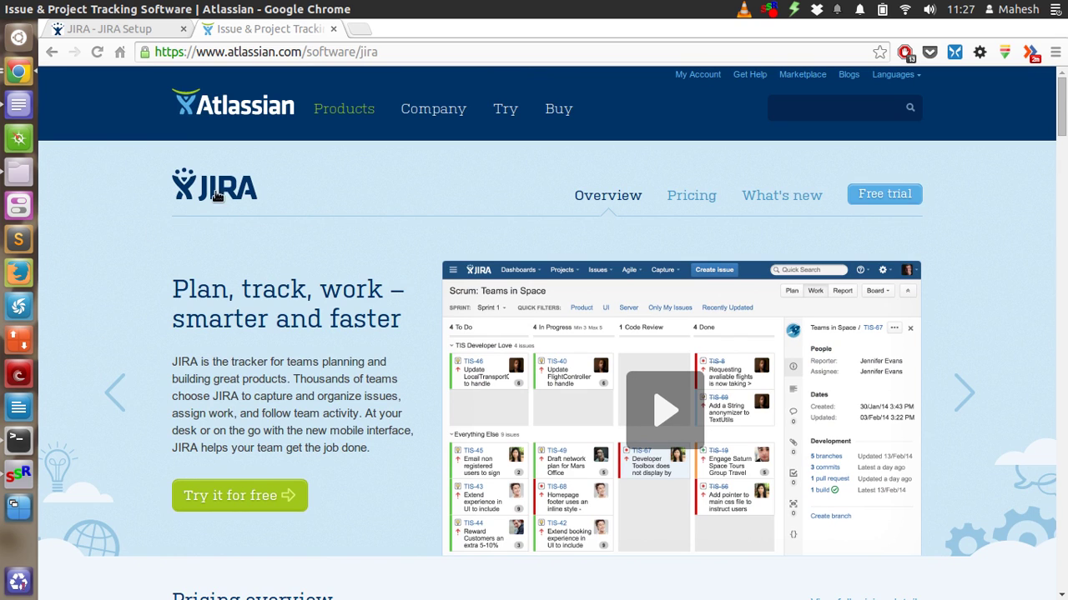
Check the JIRA installer folder in the file manager and return to Chrome to look over the JIRA product page
left_click(16, 172)
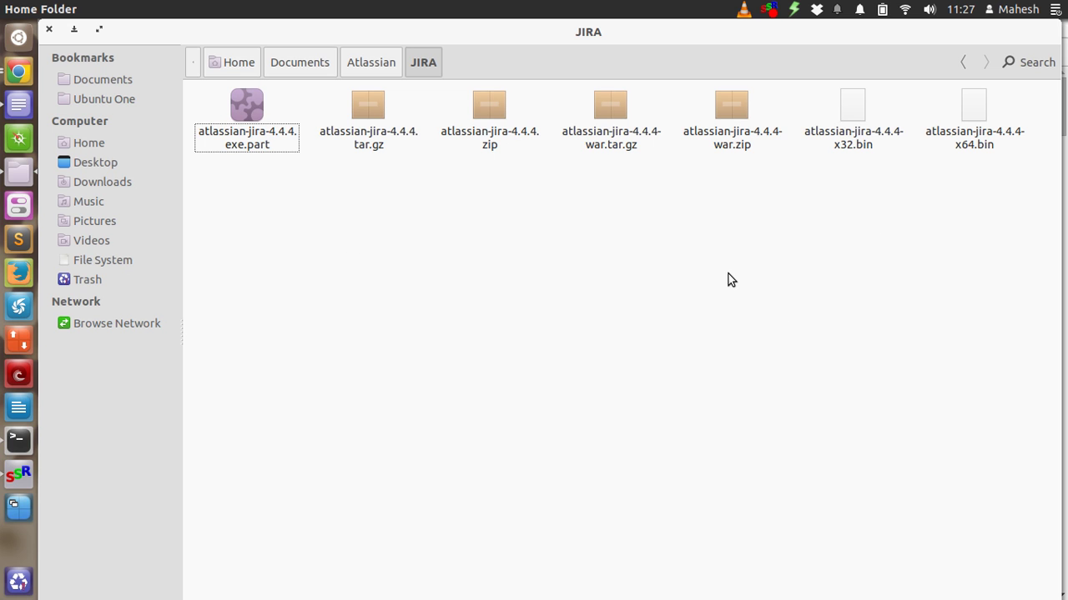
left_click(18, 71)
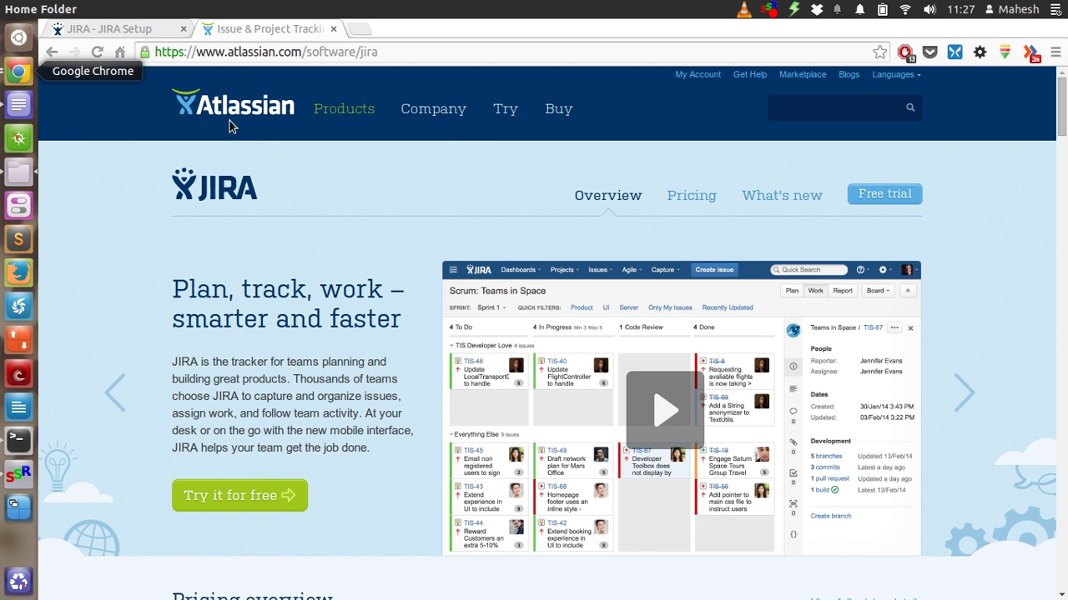
scroll(148, 237, "down", 5)
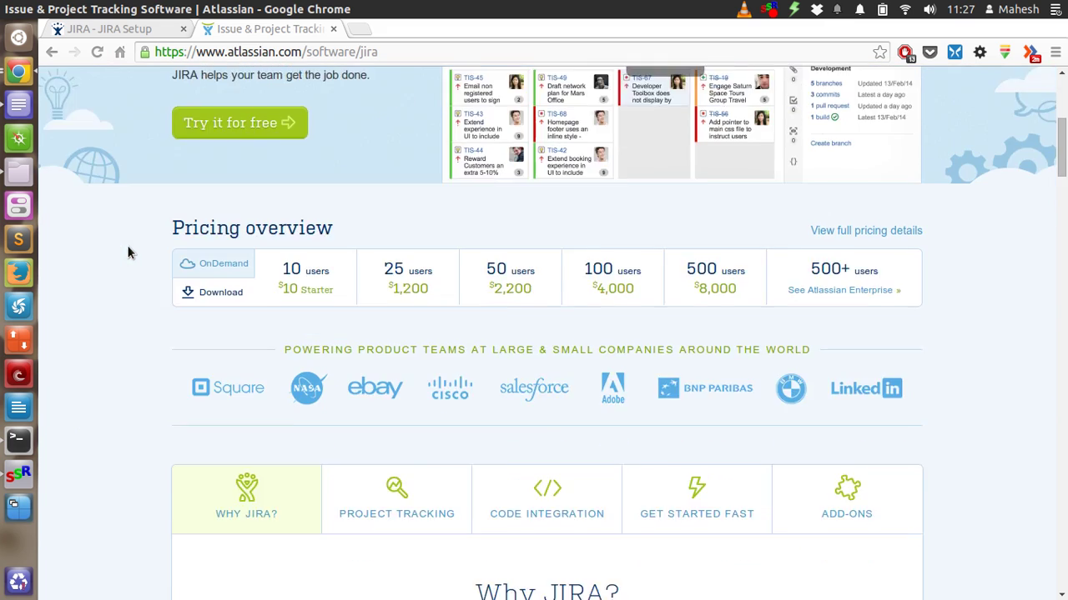
scroll(127, 251, "down", 3)
scroll(128, 245, "down", 6)
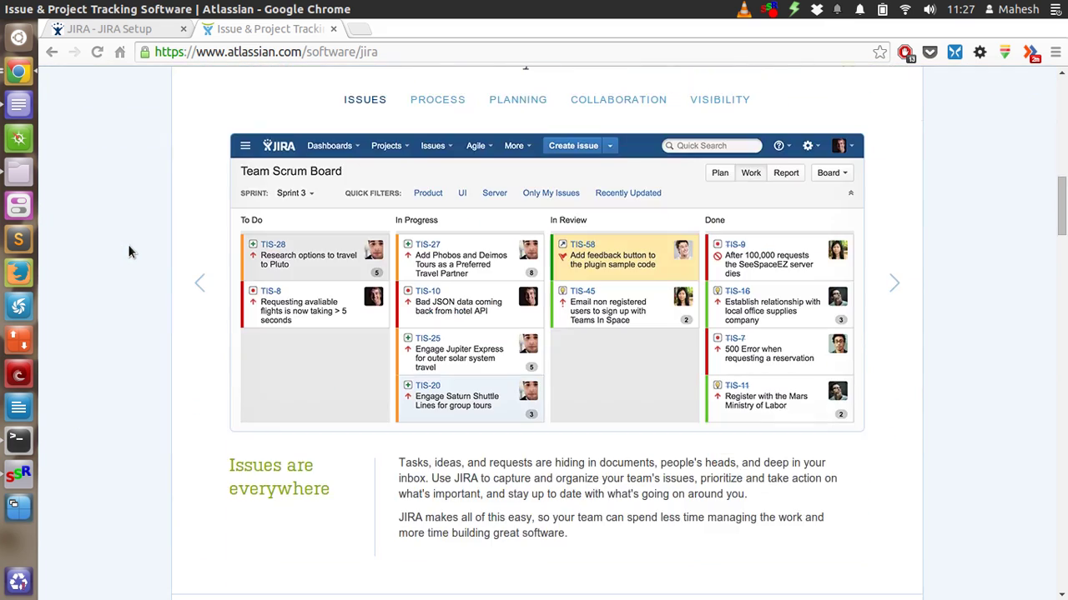
scroll(129, 253, "up", 15)
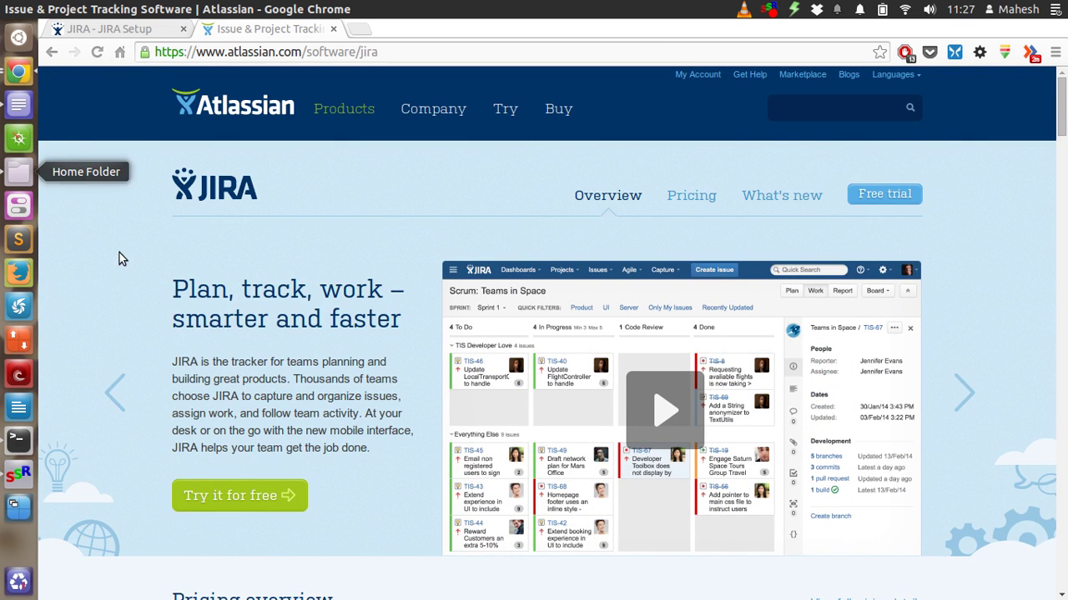
Switch to the file manager and inspect the atlassian-jira-4.4.4 x32 and x64 .bin installer files
left_click(18, 172)
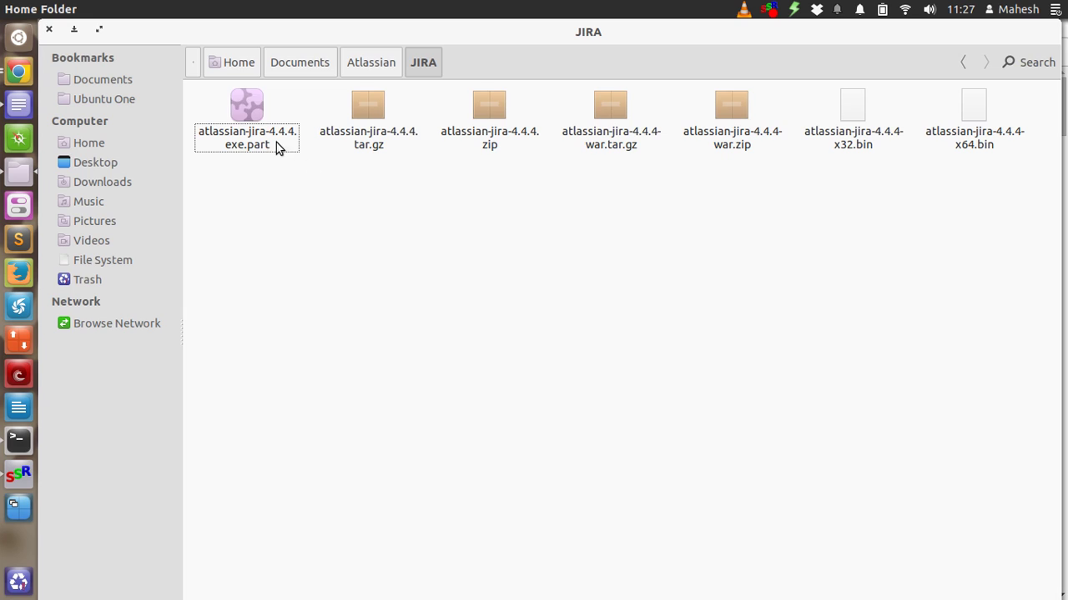
left_click(844, 157)
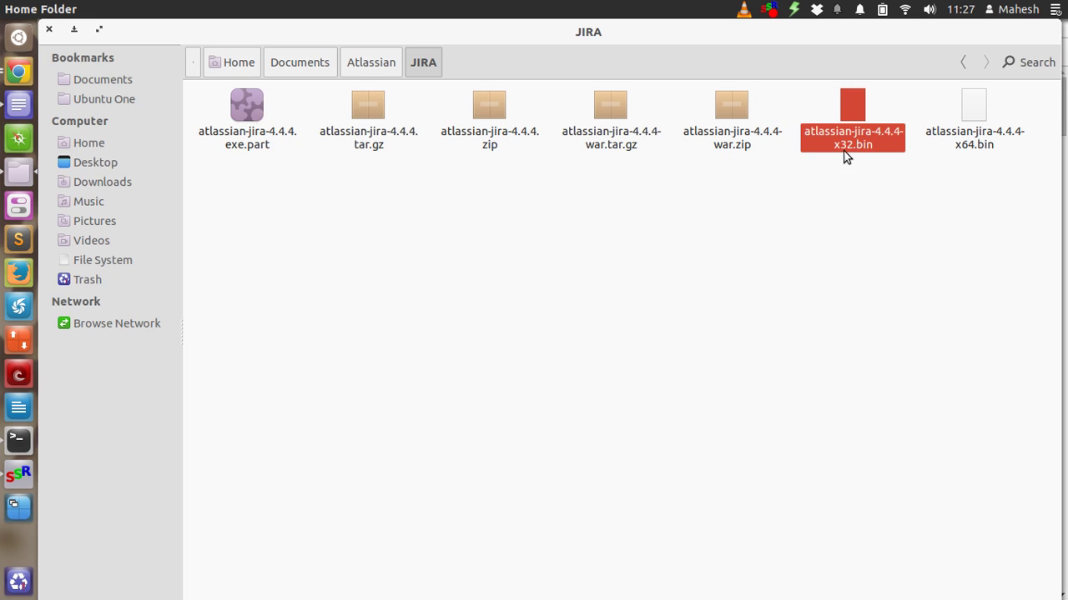
left_click(958, 147)
left_click(821, 183)
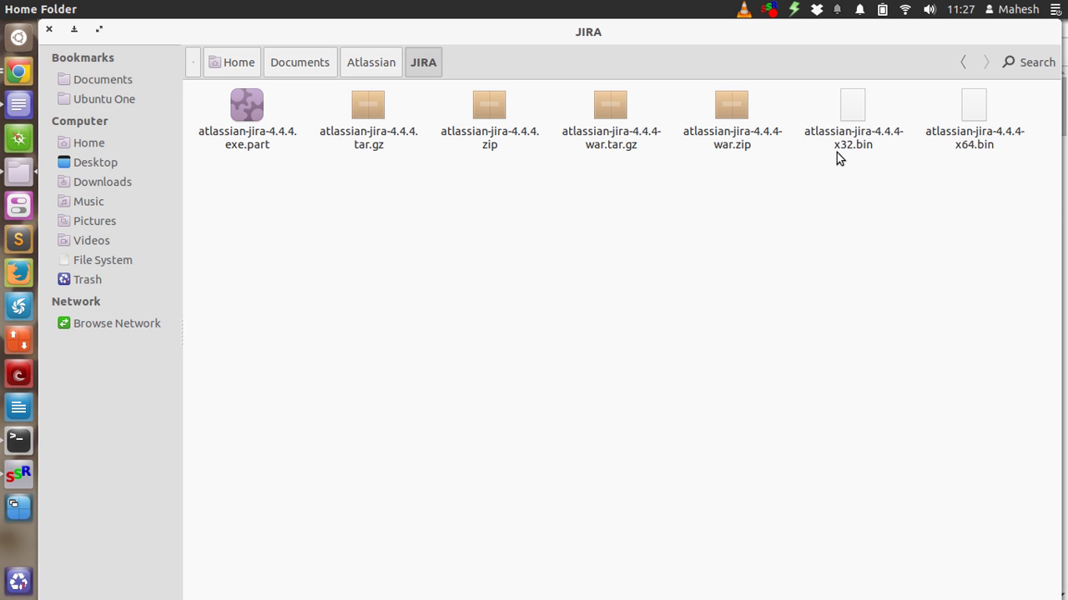
Switch to the terminal and review the whole atlassian-jira-4.4.4-x32.bin installation session, from the first directory change through the installer's prompts and answers
left_click(27, 448)
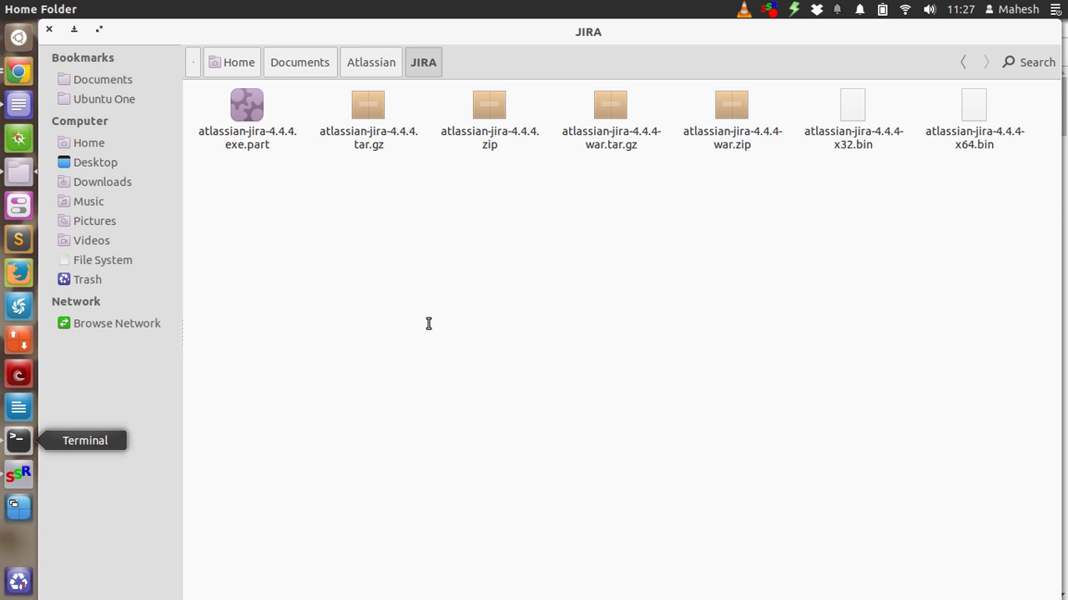
scroll(508, 230, "up", 10)
scroll(508, 231, "up", 5)
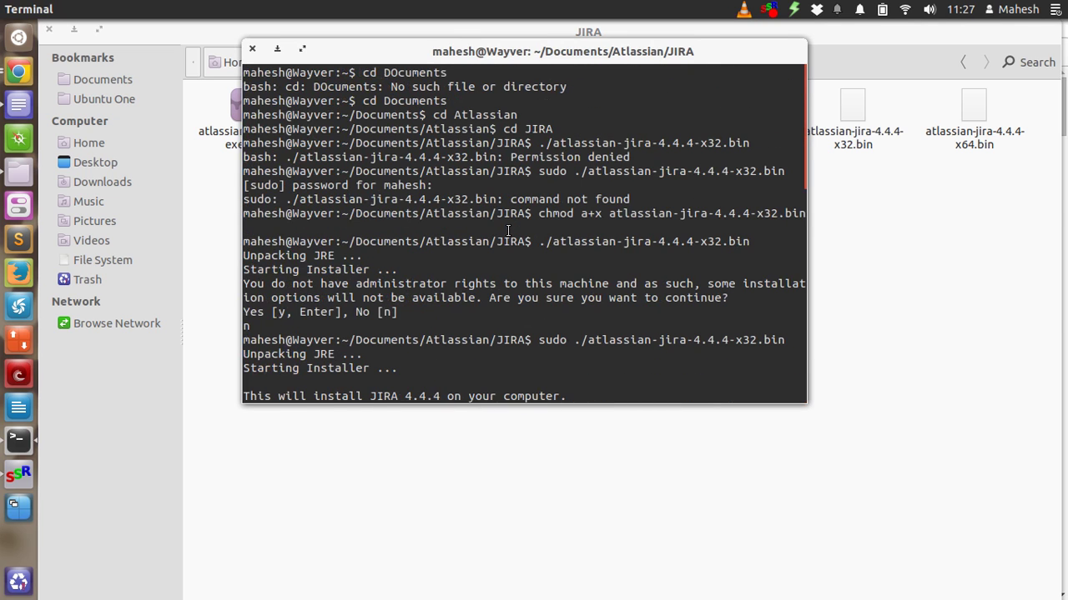
scroll(517, 203, "down", 1)
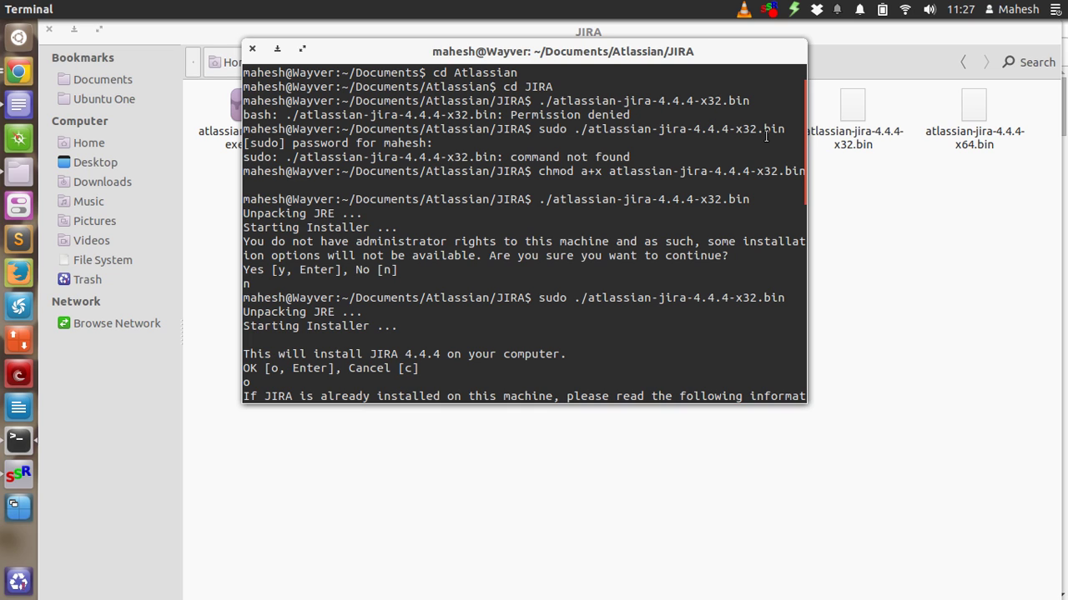
type("1")
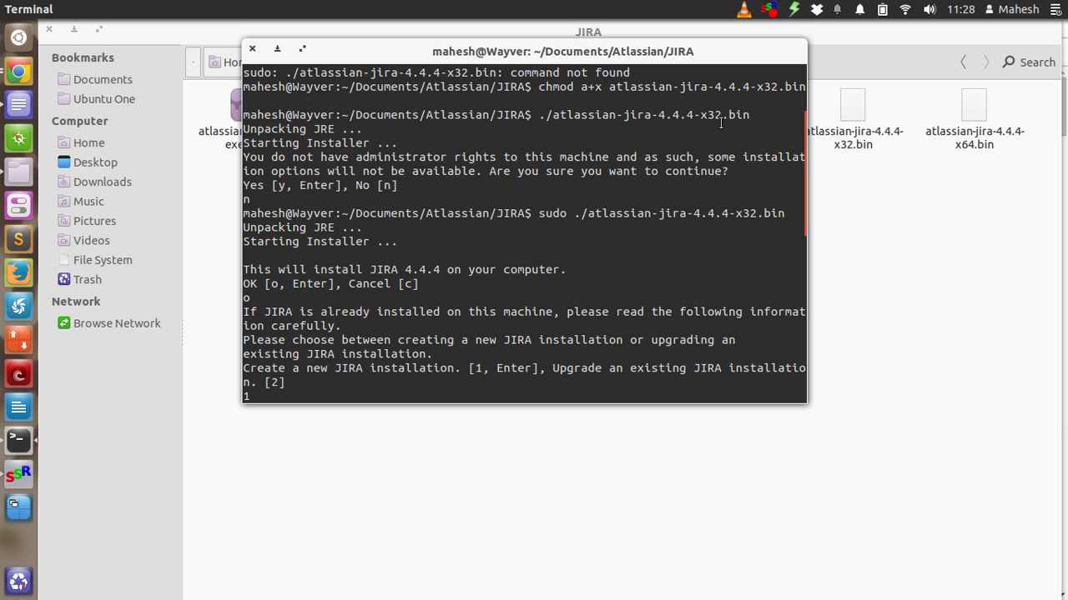
key("Return")
scroll(720, 123, "up", 1)
key("Return")
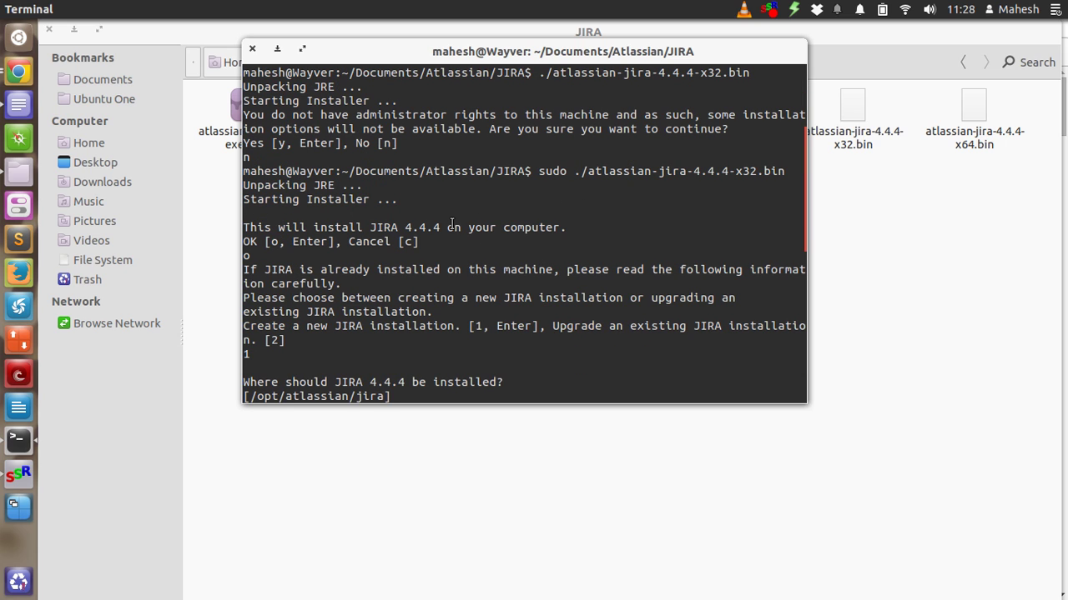
key("Return")
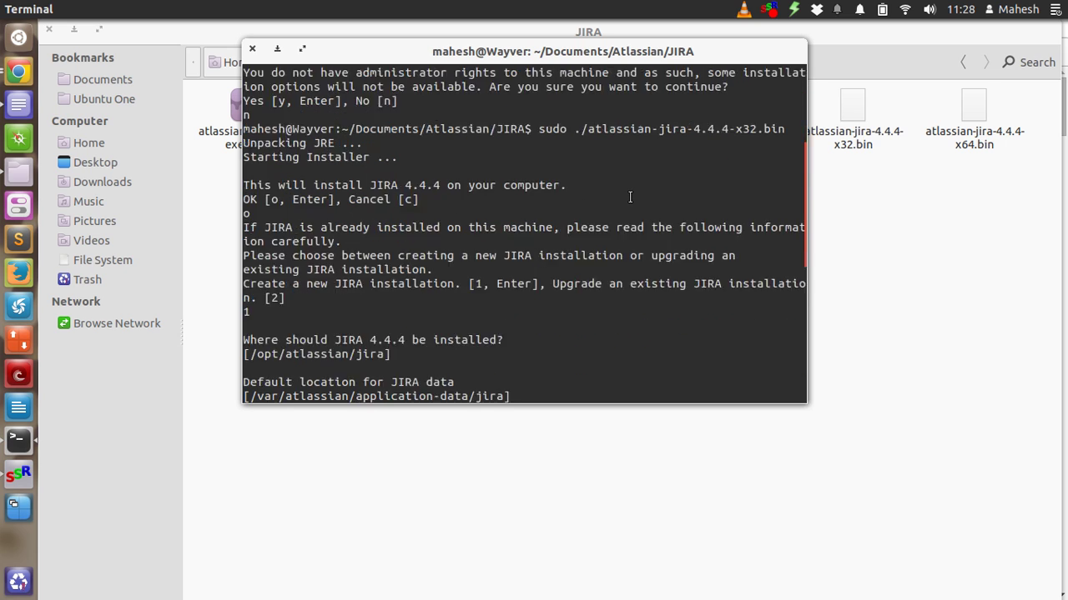
key("Return")
type("1")
key("Return")
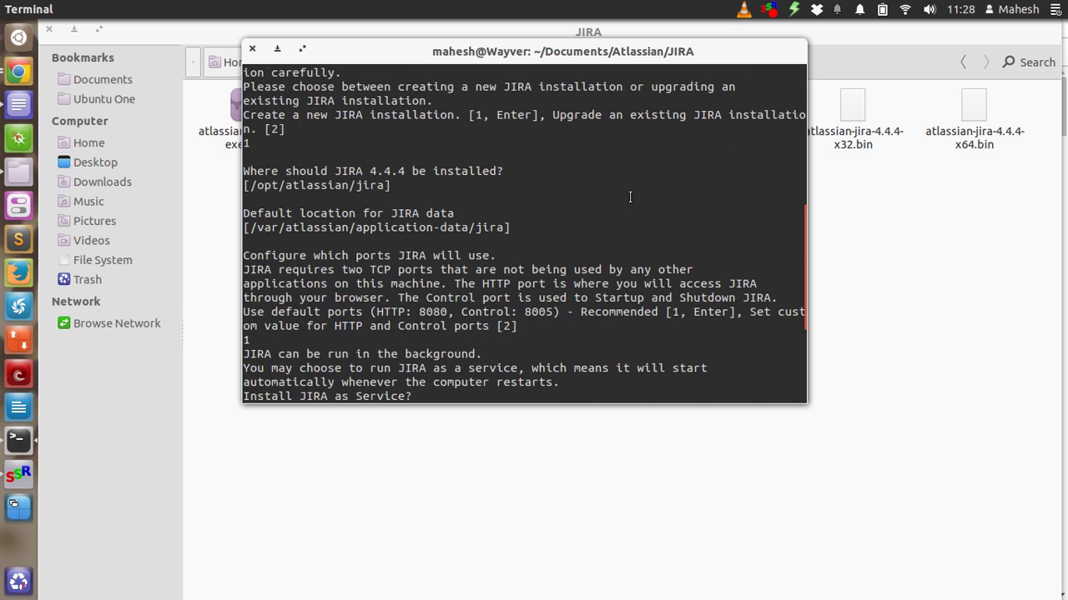
type("n")
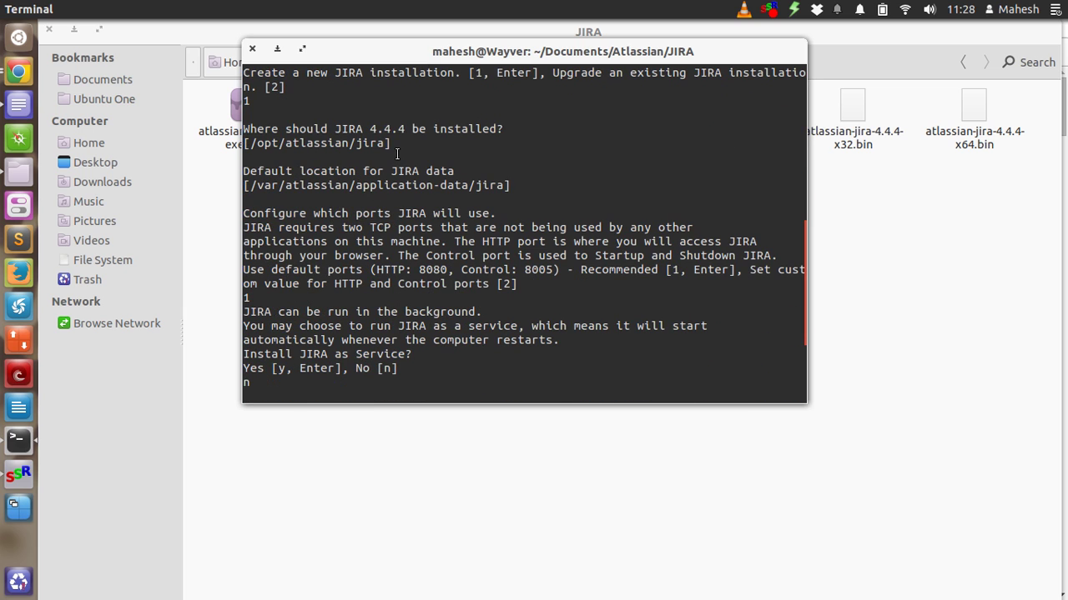
key("Return")
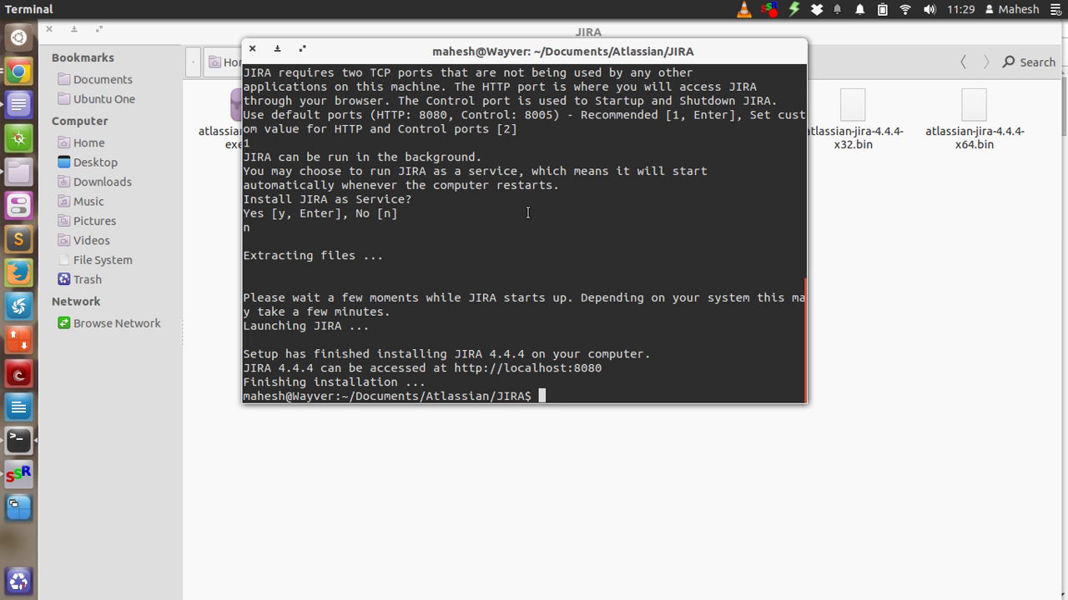
Switch to the JIRA Setup page in Chrome and submit the database configuration with the Internal database
left_click(17, 74)
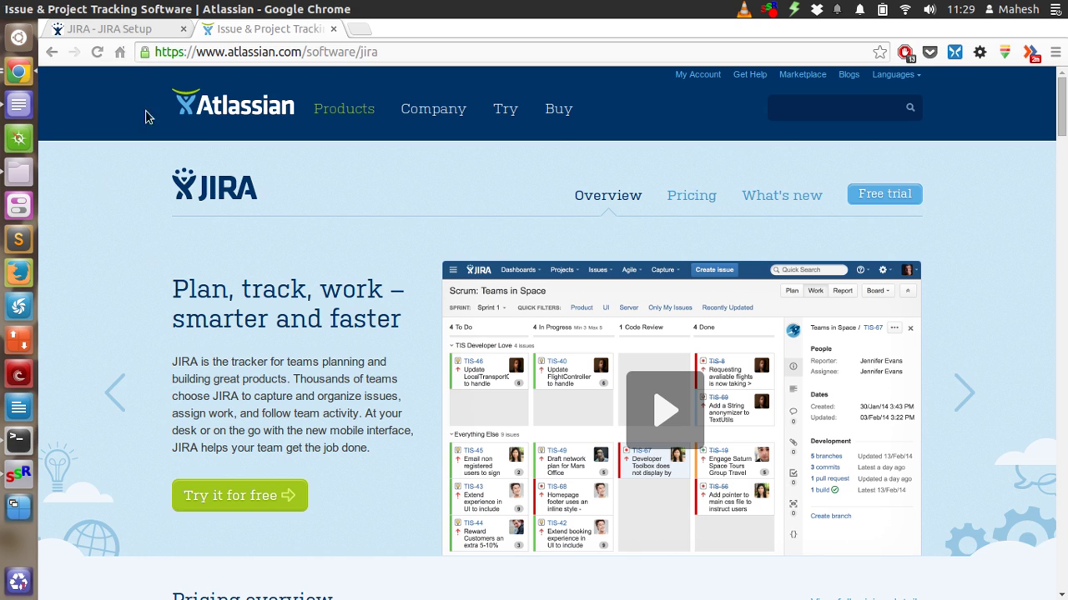
left_click(123, 30)
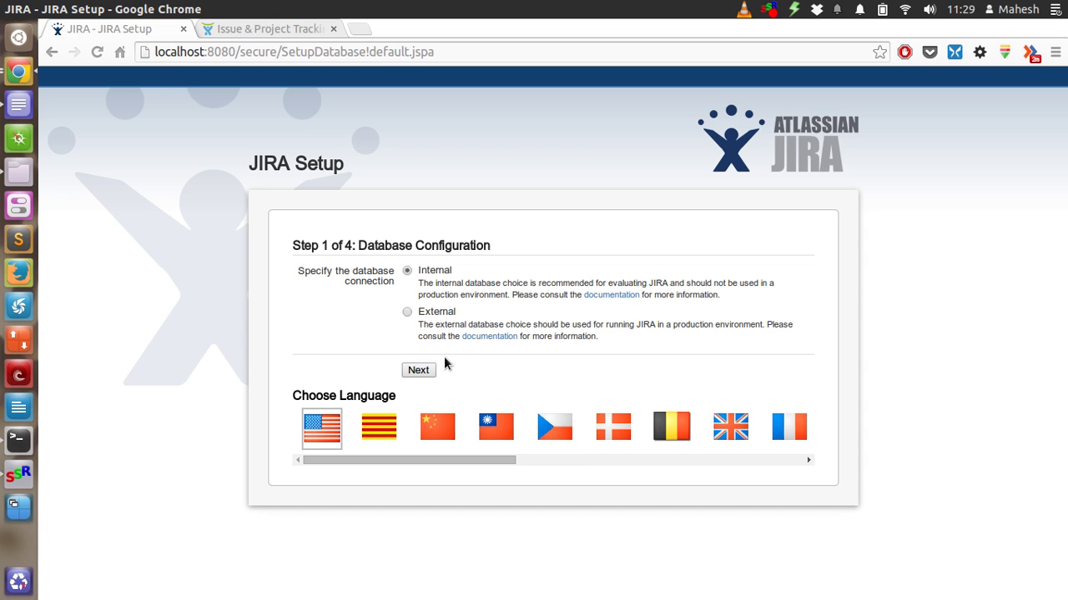
left_click(421, 372)
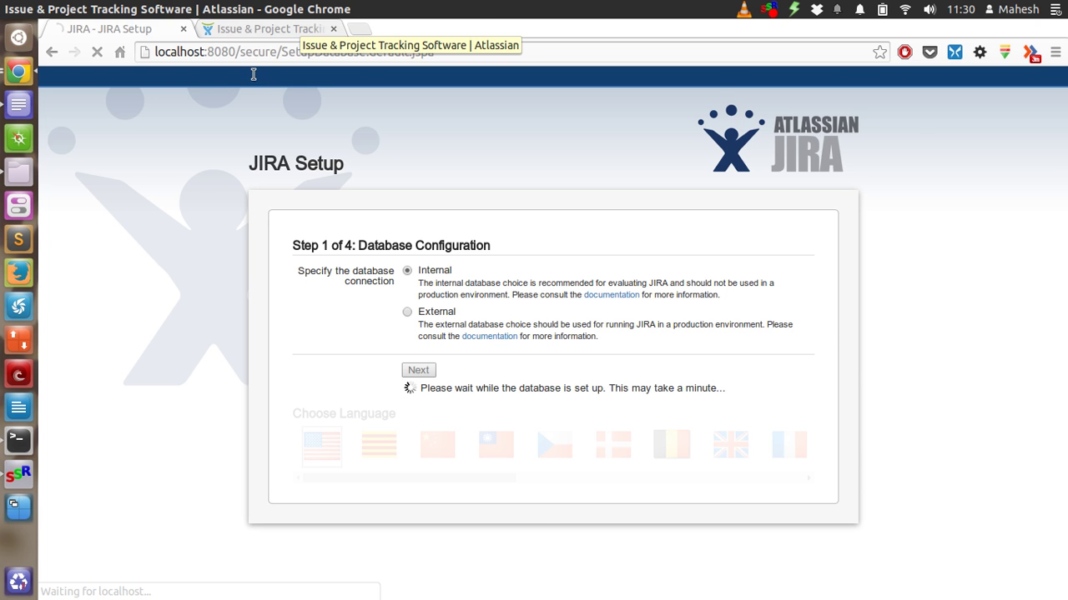
Examine the Why JIRA, Project Tracking and Code Integration sections of the JIRA product page, and return to the JIRA Setup page
scroll(111, 221, "down", 10)
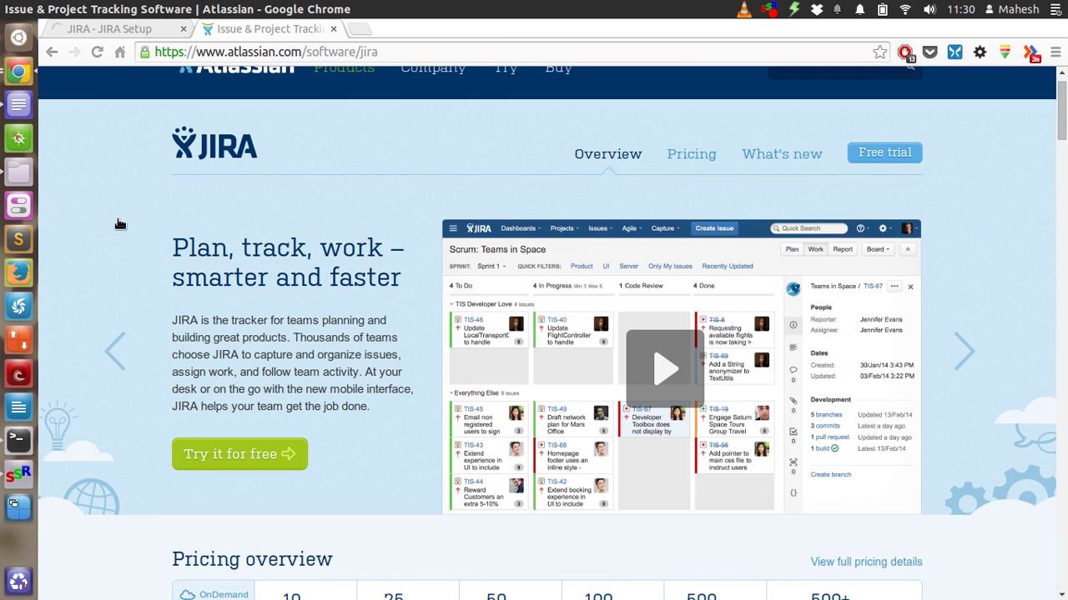
scroll(130, 217, "down", 5)
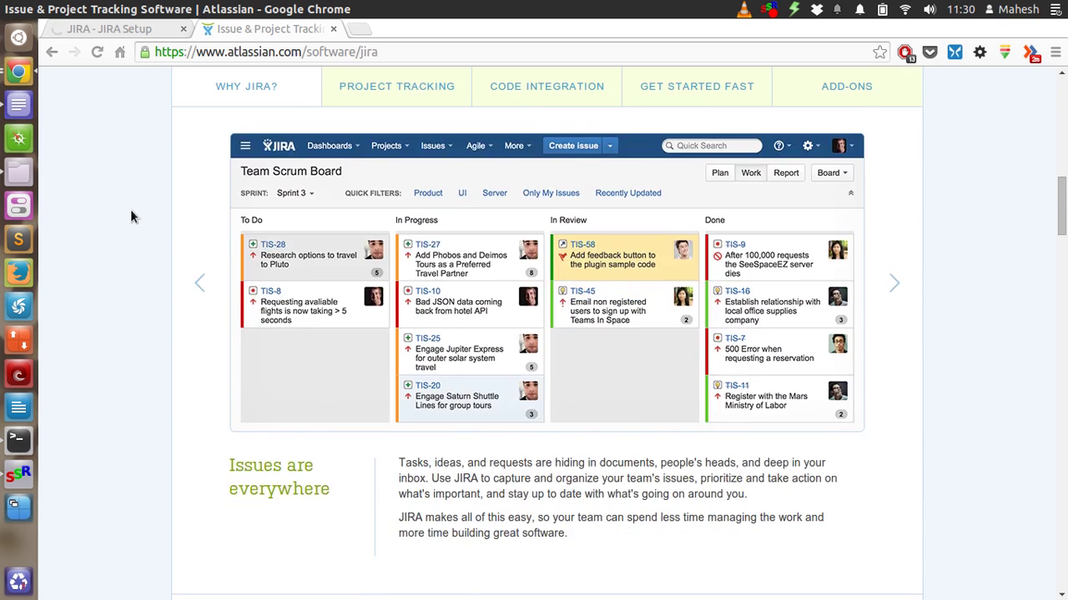
scroll(131, 209, "down", 2)
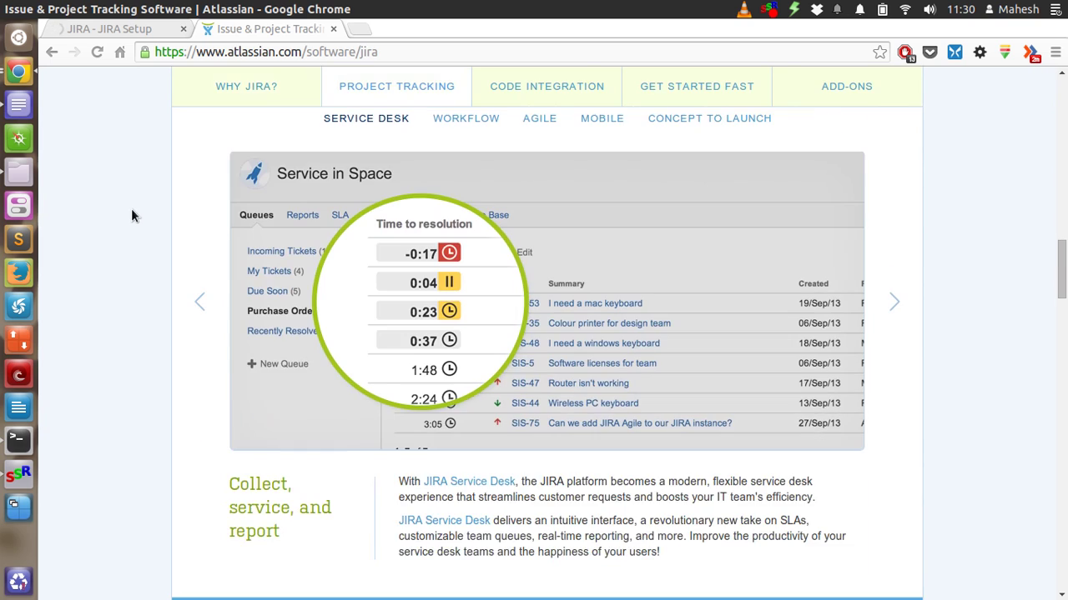
scroll(131, 209, "up", 1)
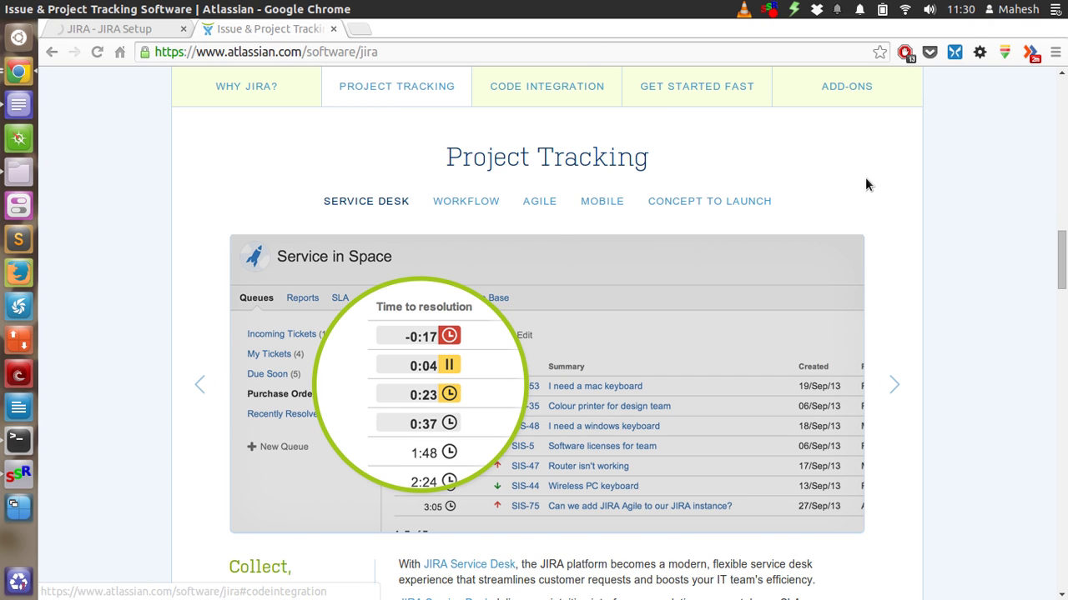
scroll(981, 152, "down", 1)
scroll(980, 151, "down", 4)
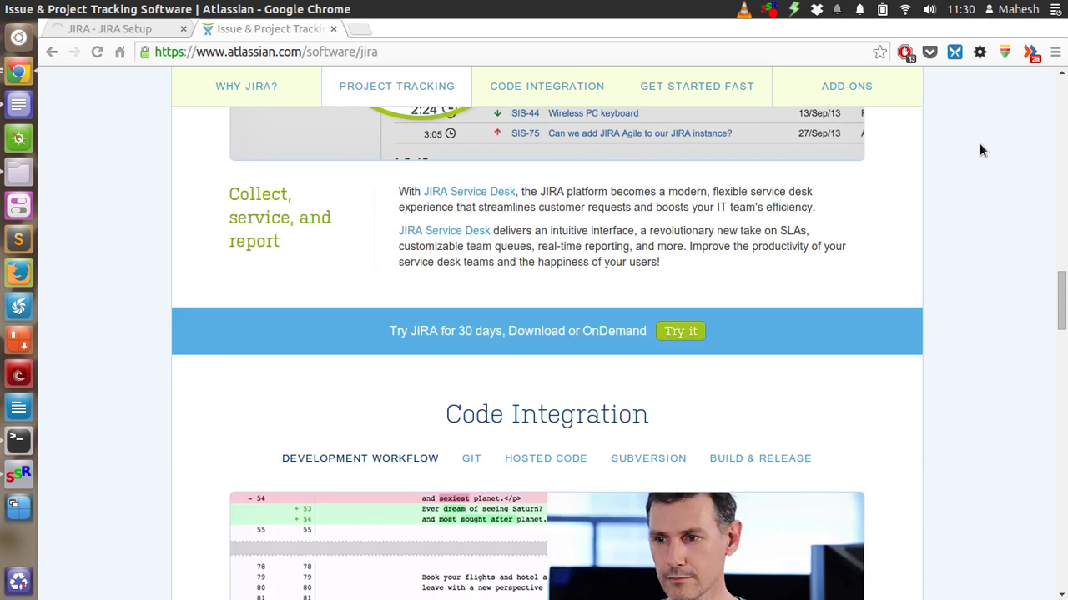
scroll(980, 150, "down", 3)
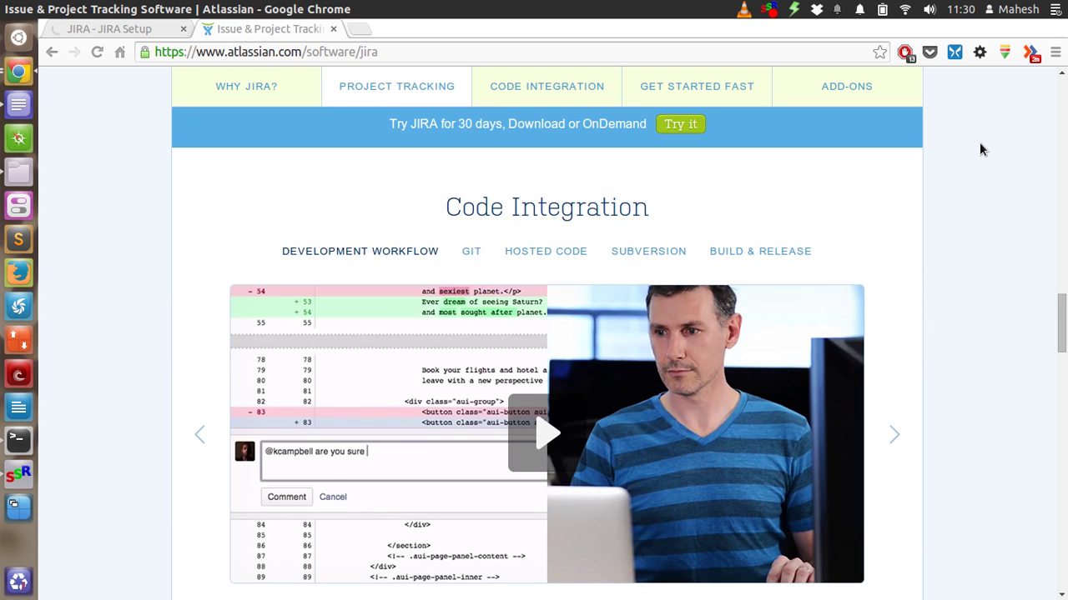
scroll(980, 149, "down", 1)
scroll(980, 150, "down", 1)
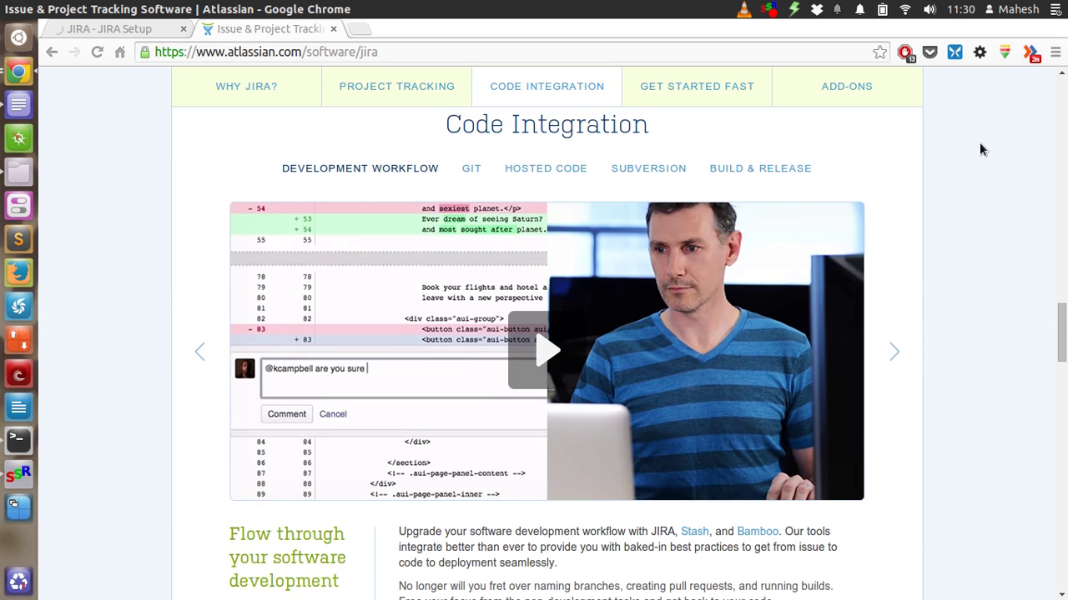
left_click(95, 29)
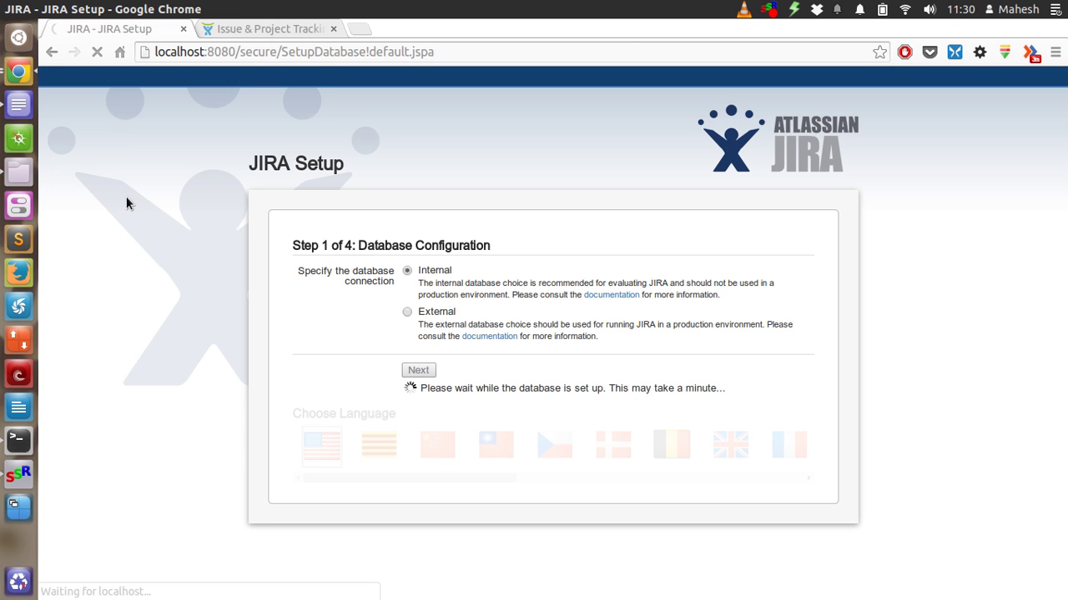
Examine the Get Started Fast and Add-ons sections of the JIRA product page, and check back on the JIRA Setup page
left_click(297, 29)
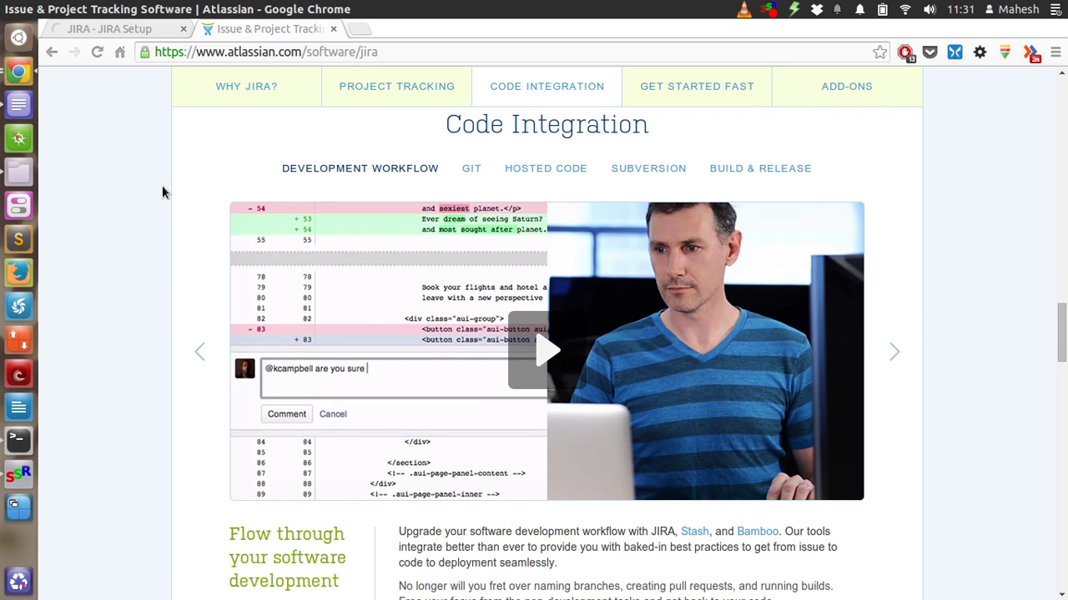
scroll(163, 185, "down", 4)
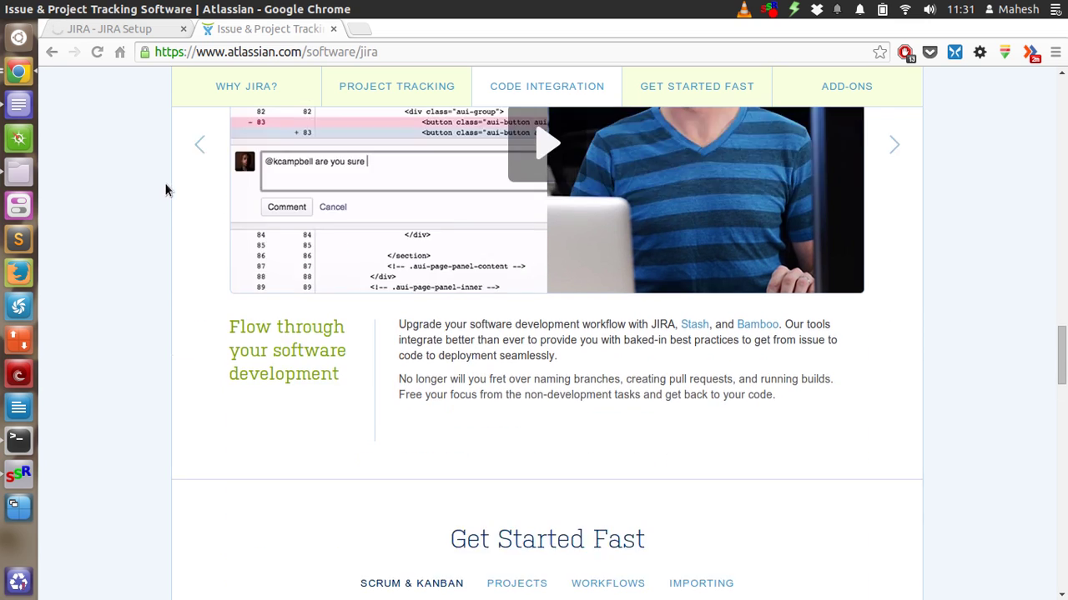
scroll(165, 185, "down", 1)
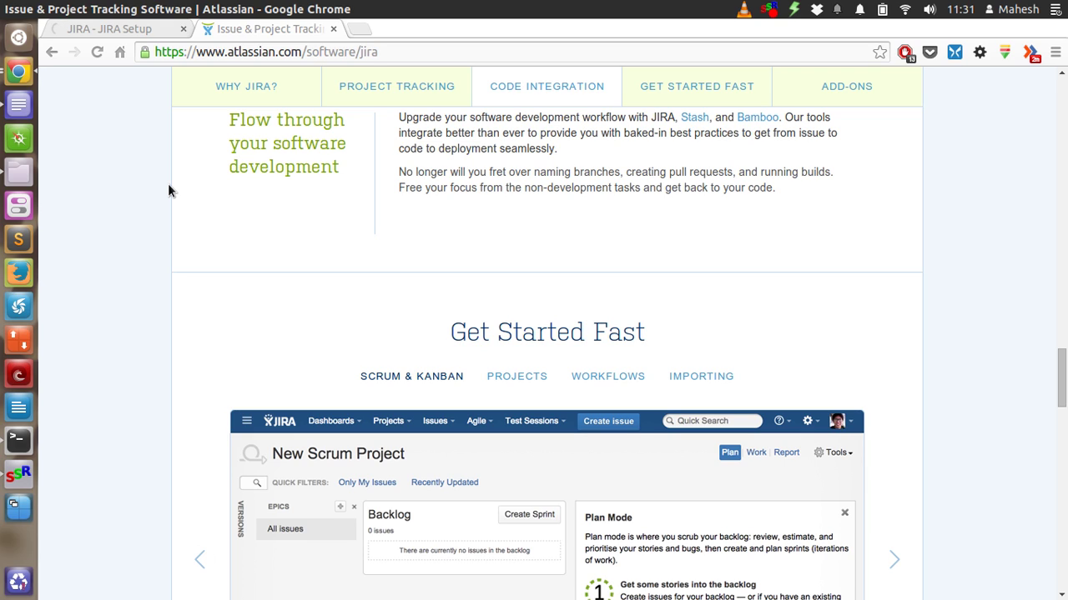
scroll(169, 191, "down", 3)
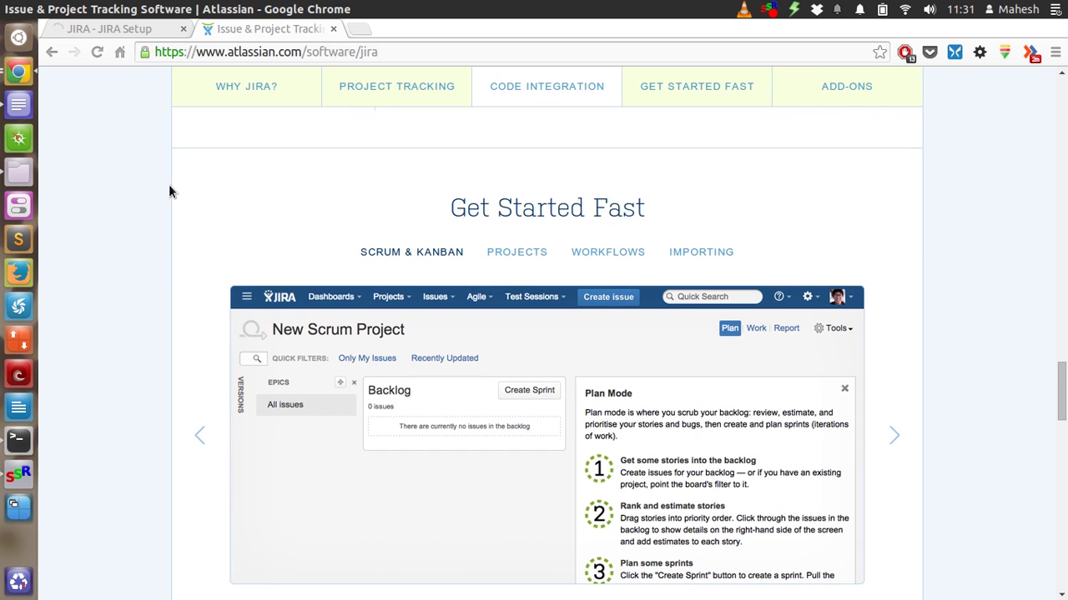
scroll(169, 192, "down", 3)
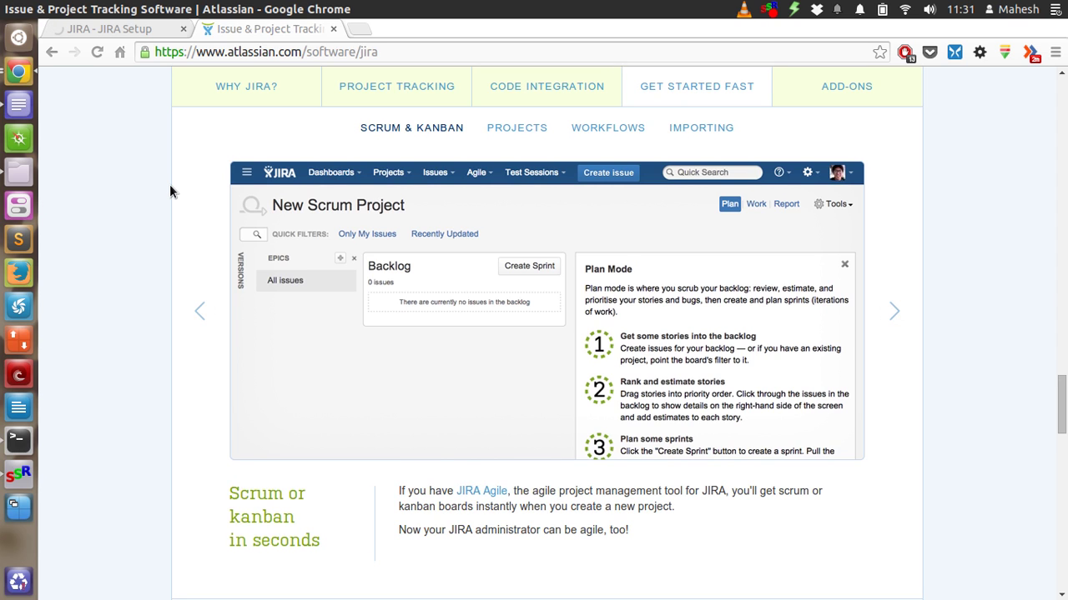
scroll(171, 191, "down", 7)
scroll(170, 191, "down", 8)
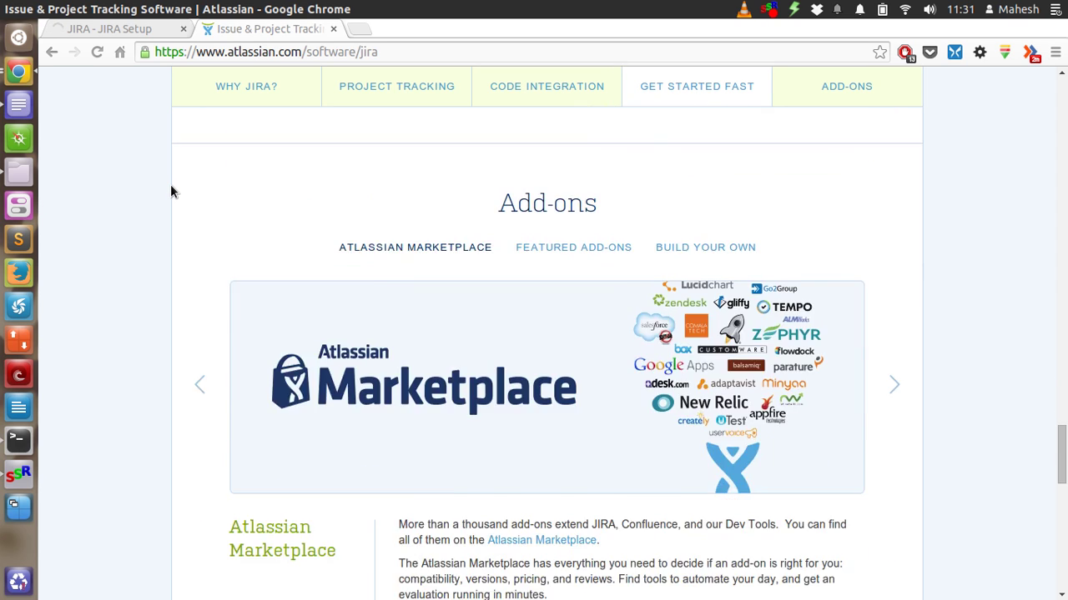
scroll(170, 191, "up", 15)
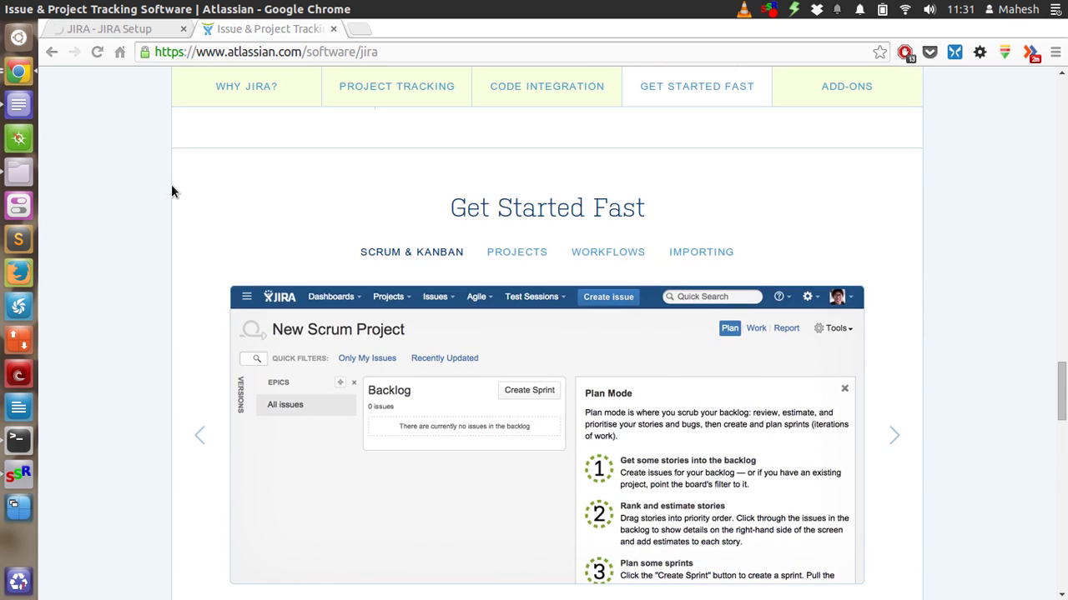
scroll(171, 191, "up", 20)
scroll(171, 191, "up", 20)
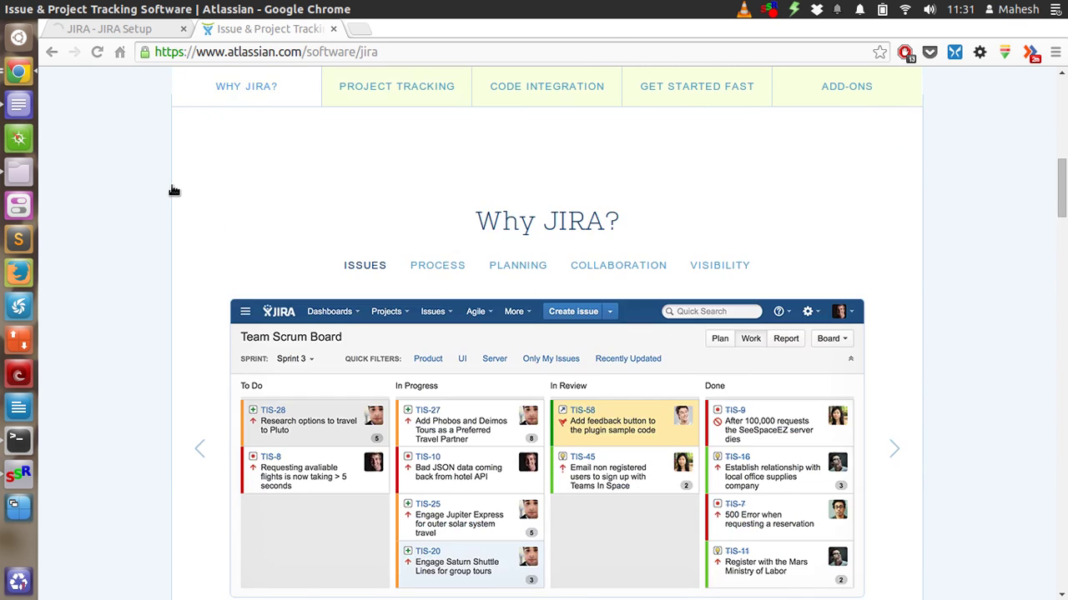
left_click(134, 29)
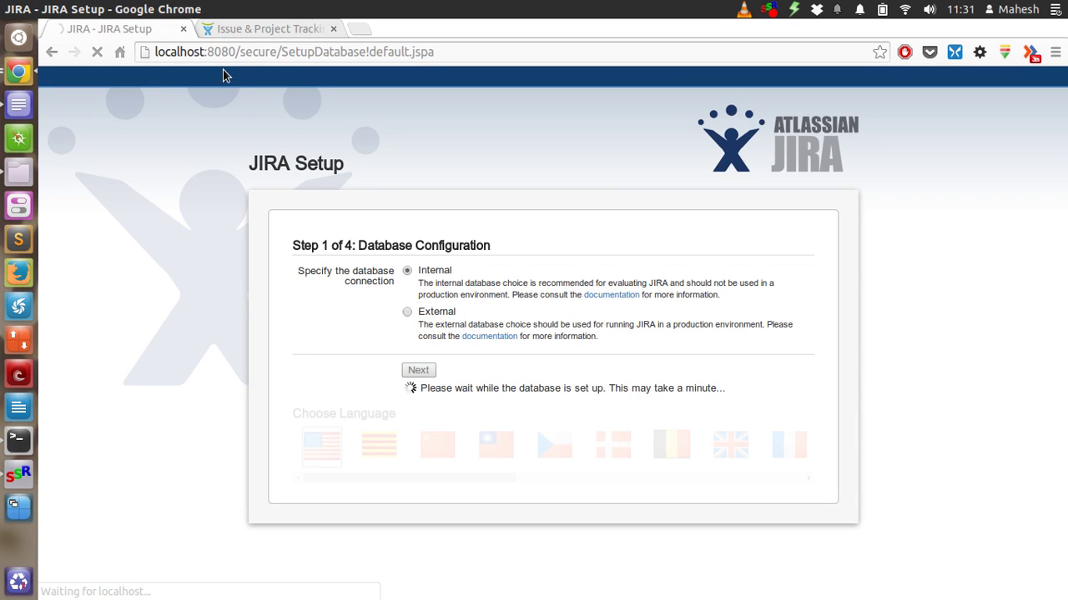
left_click(246, 31)
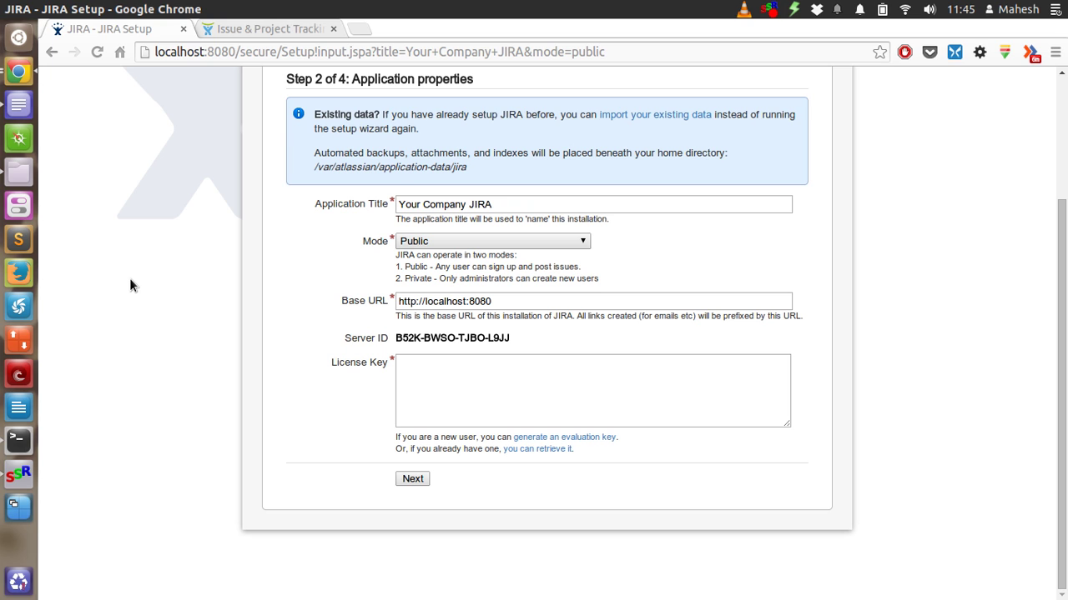
Set the Application Title in the Step 2 application properties to Devnami
scroll(131, 272, "up", 4)
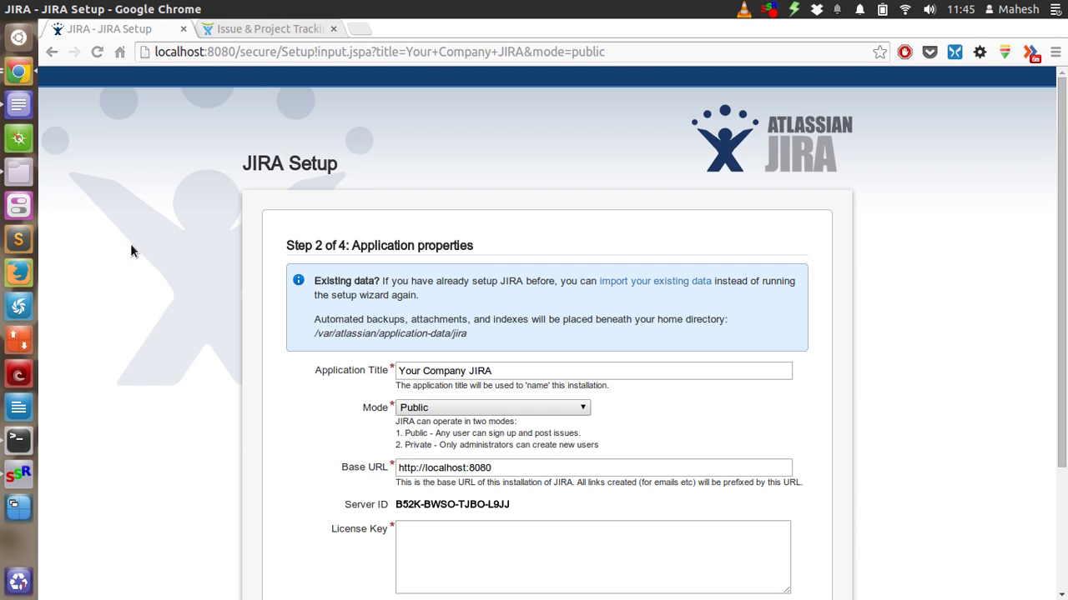
scroll(131, 245, "down", 1)
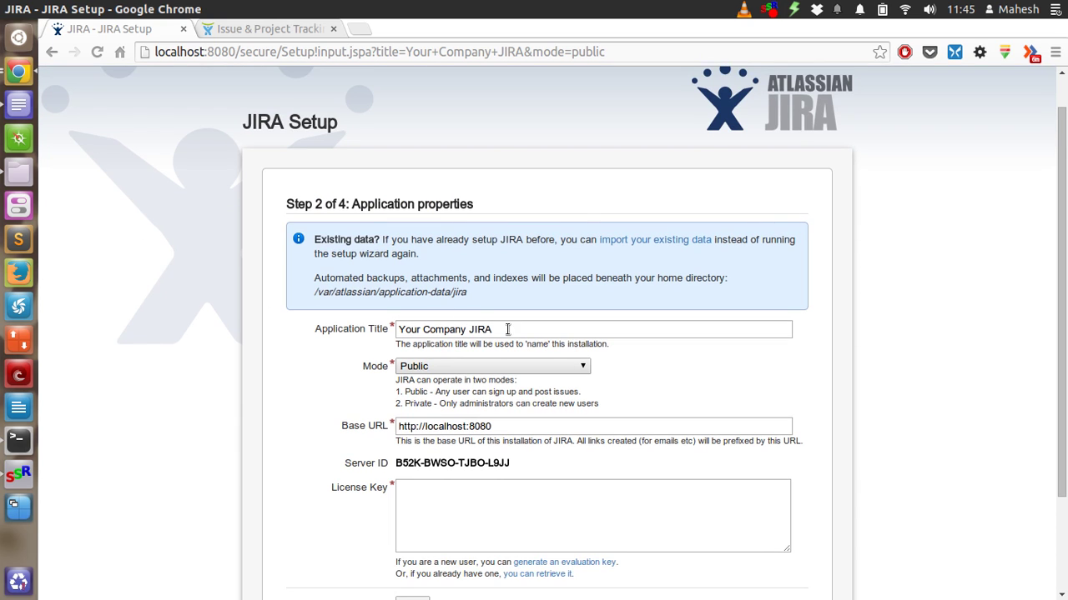
left_click(386, 329)
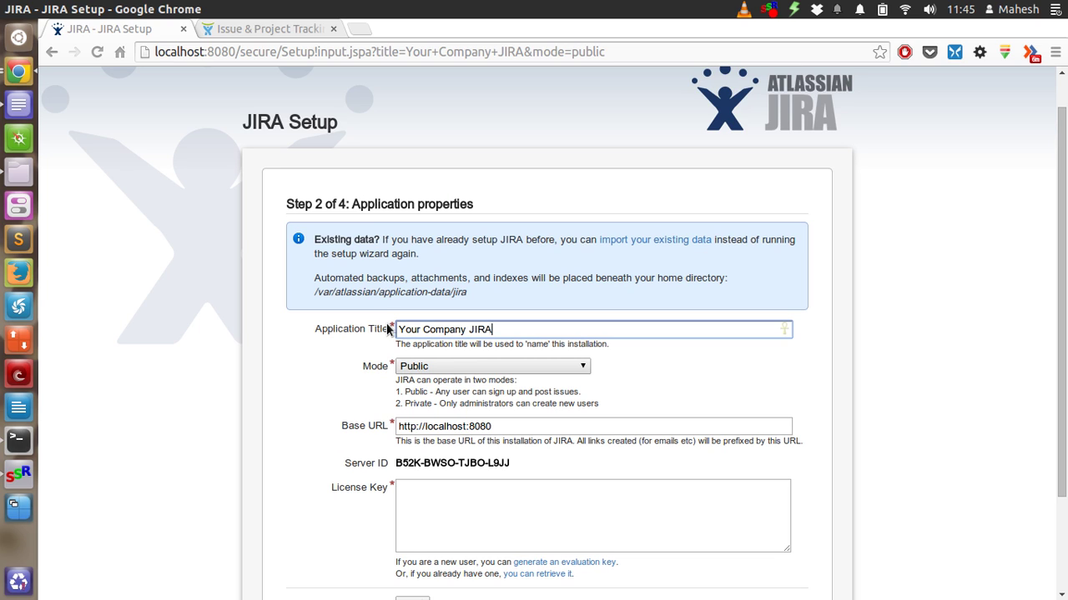
key("ctrl+a")
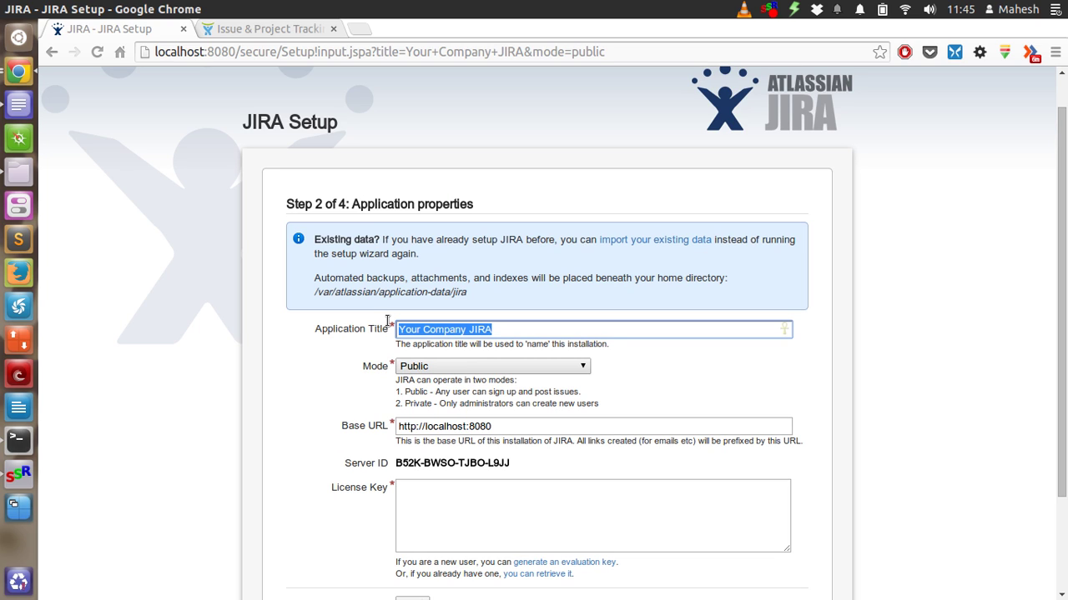
type("Devnami")
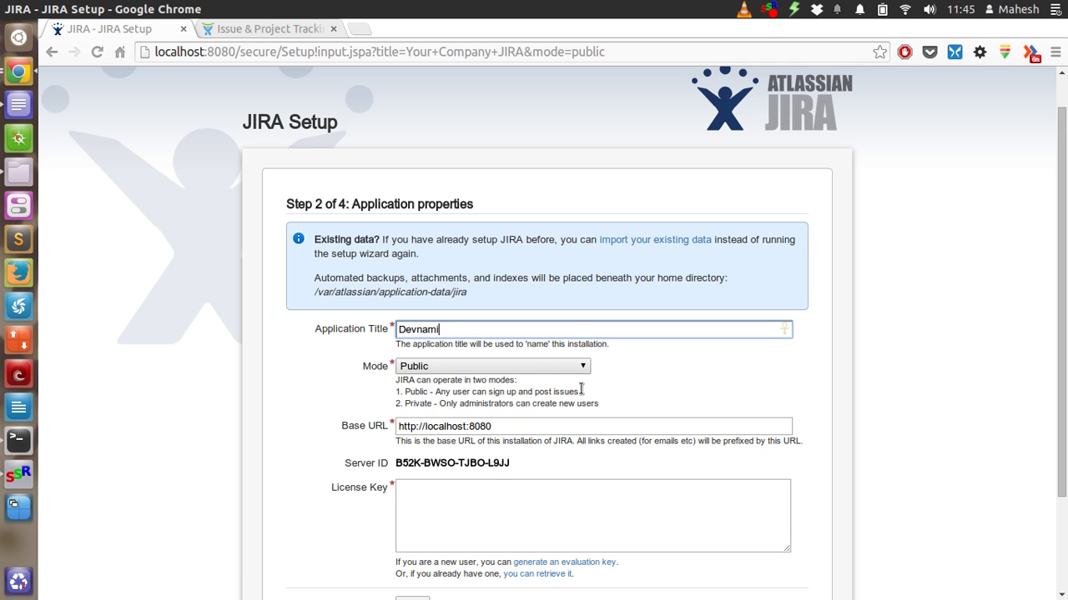
left_click(237, 345)
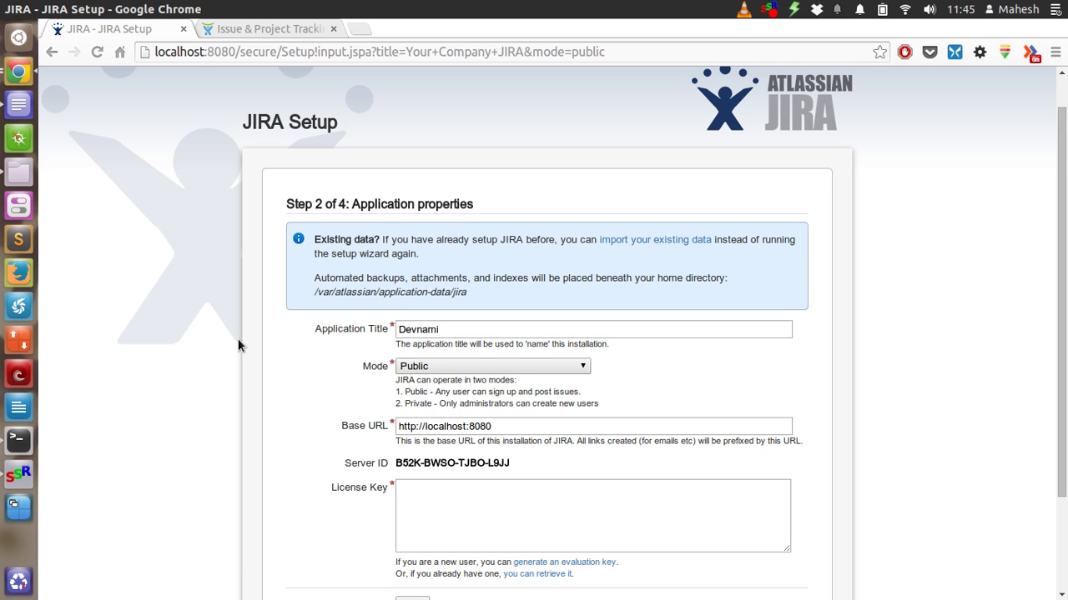
scroll(238, 345, "down", 3)
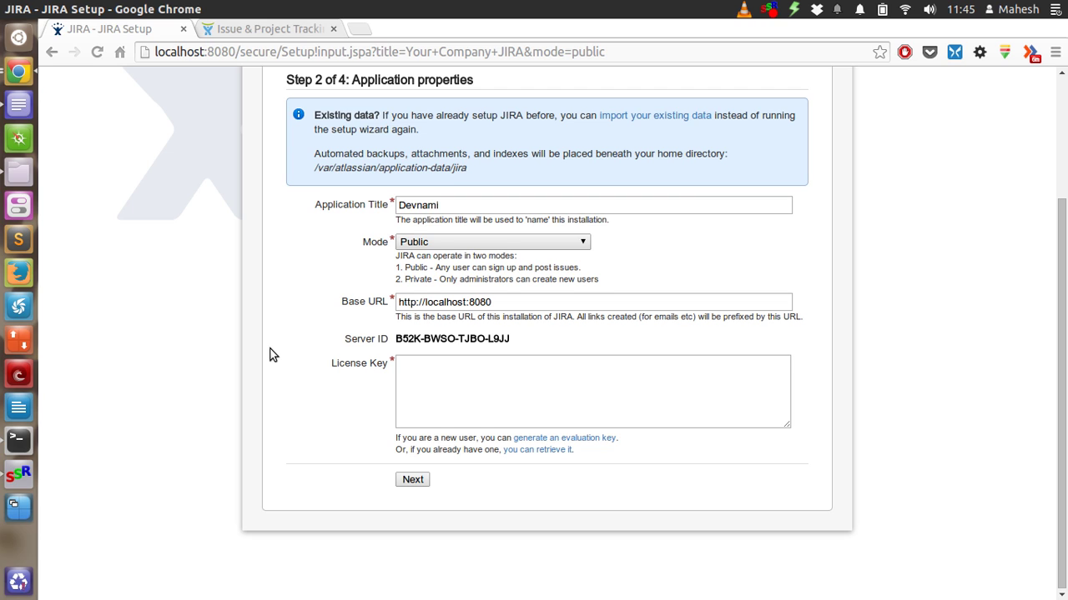
key("alt")
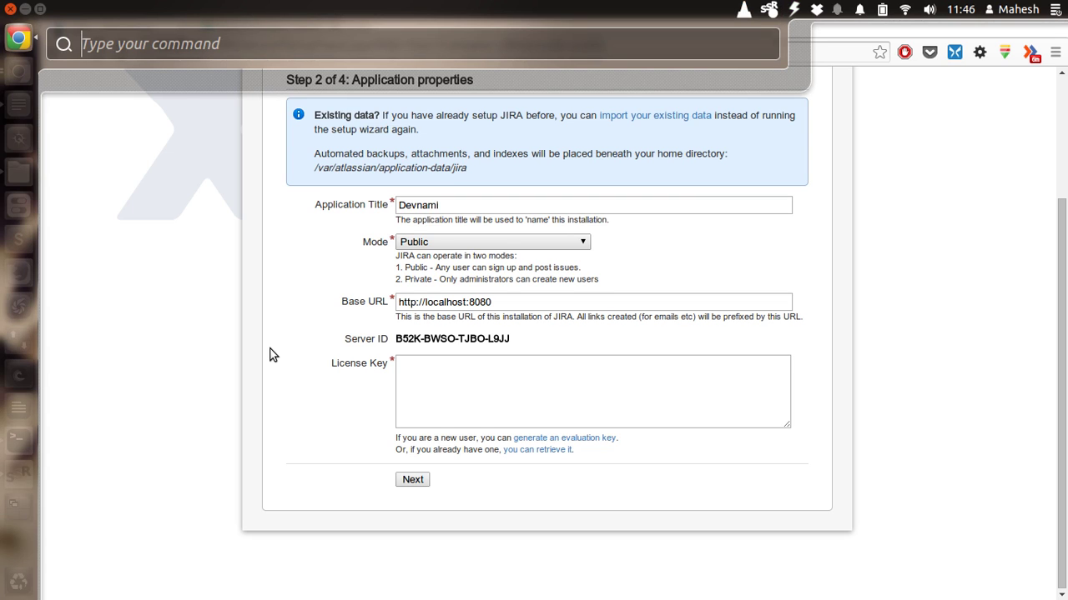
left_click(170, 319)
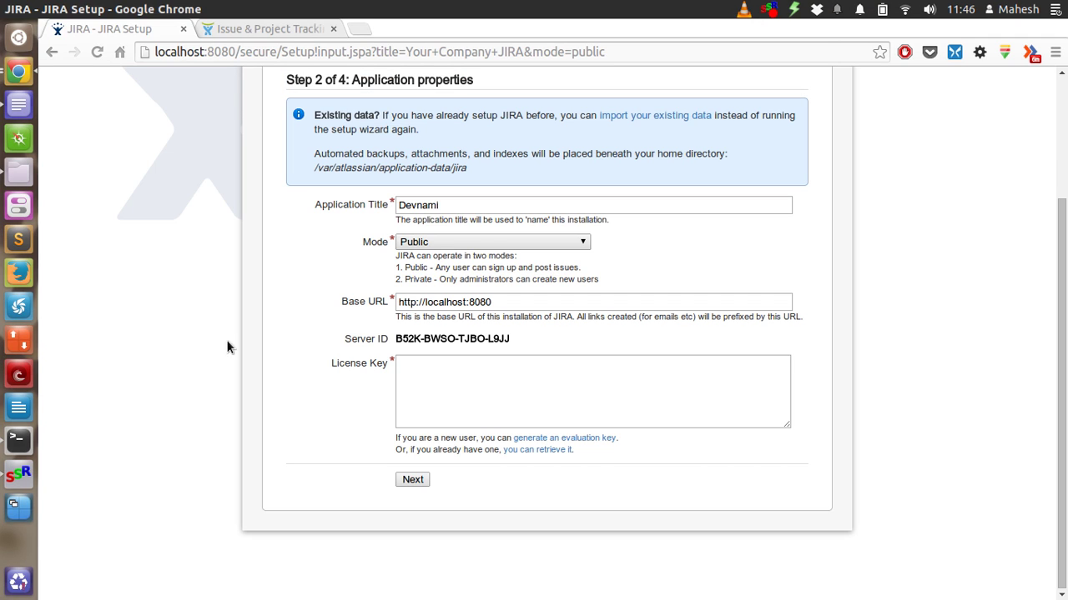
left_click(455, 373)
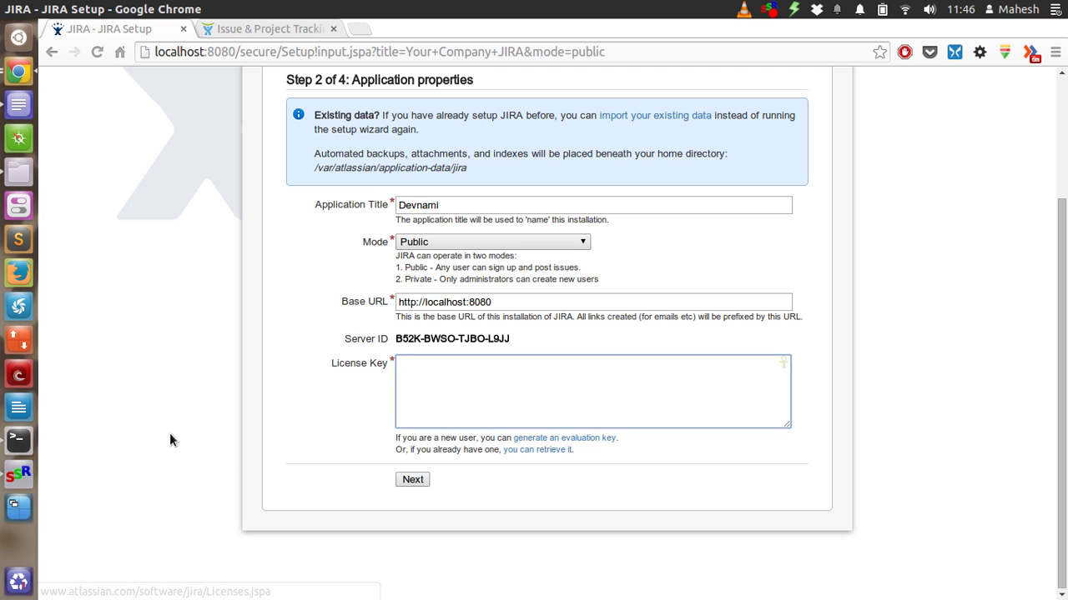
scroll(169, 432, "up", 2)
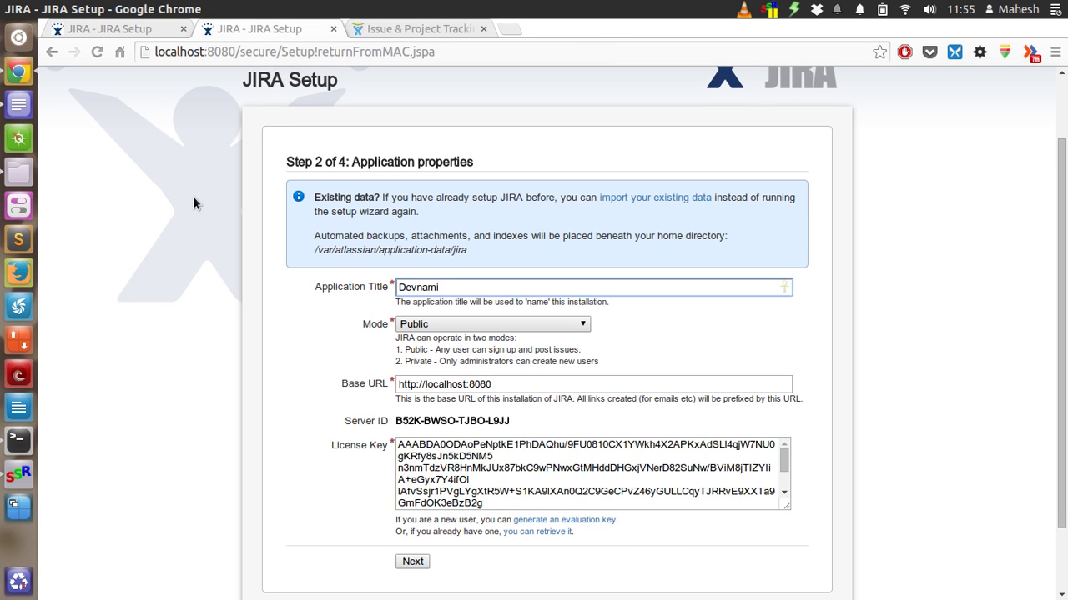
left_click(192, 203)
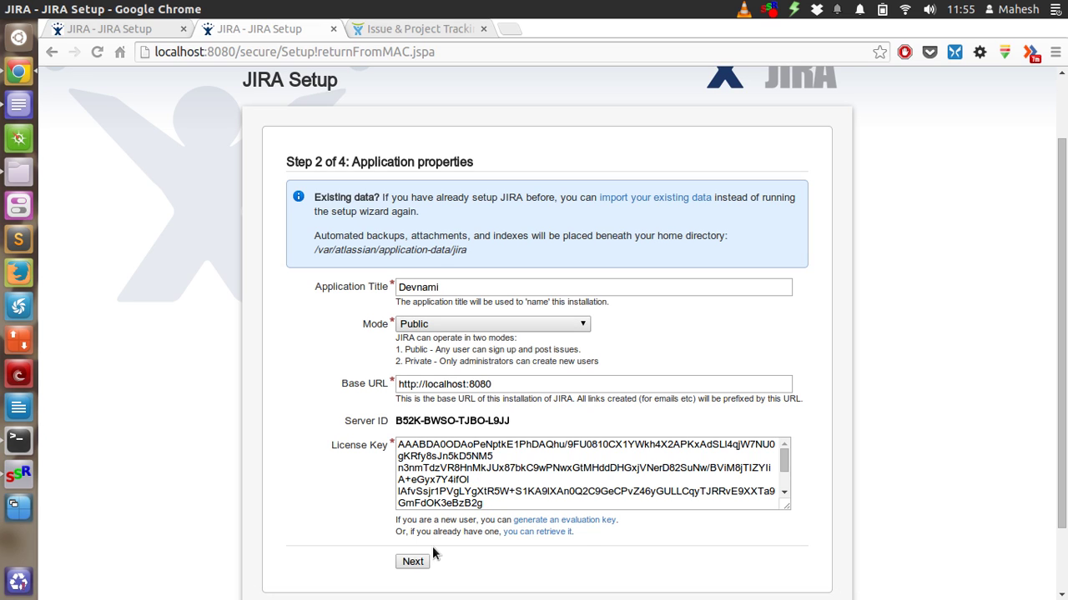
left_click(411, 561)
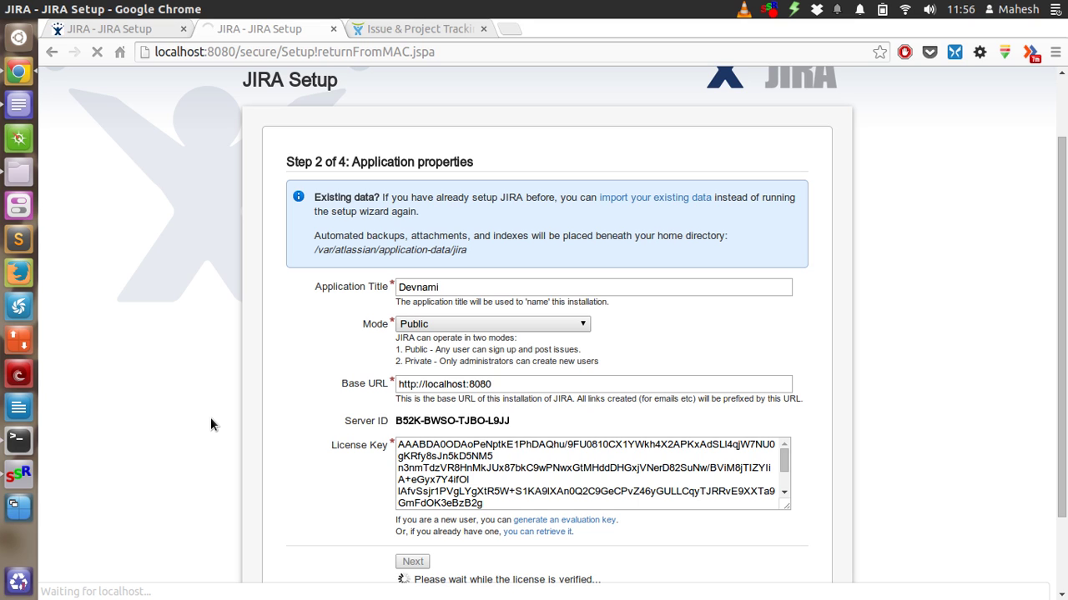
scroll(210, 418, "down", 3)
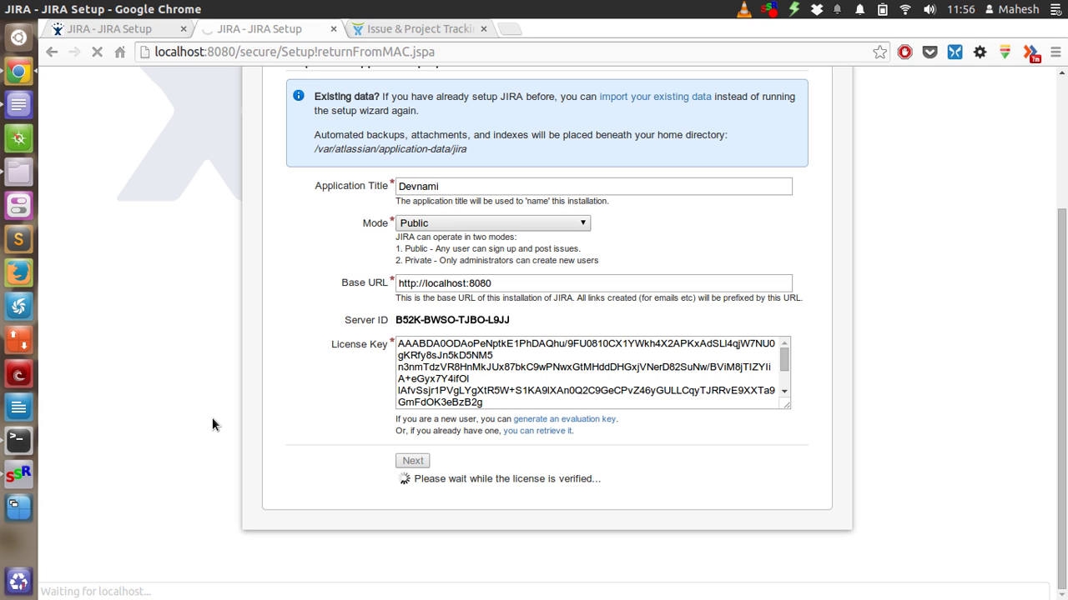
Review the Pricing overview and the start of the Why JIRA section on the product page, and return to the JIRA Setup page
left_click(379, 32)
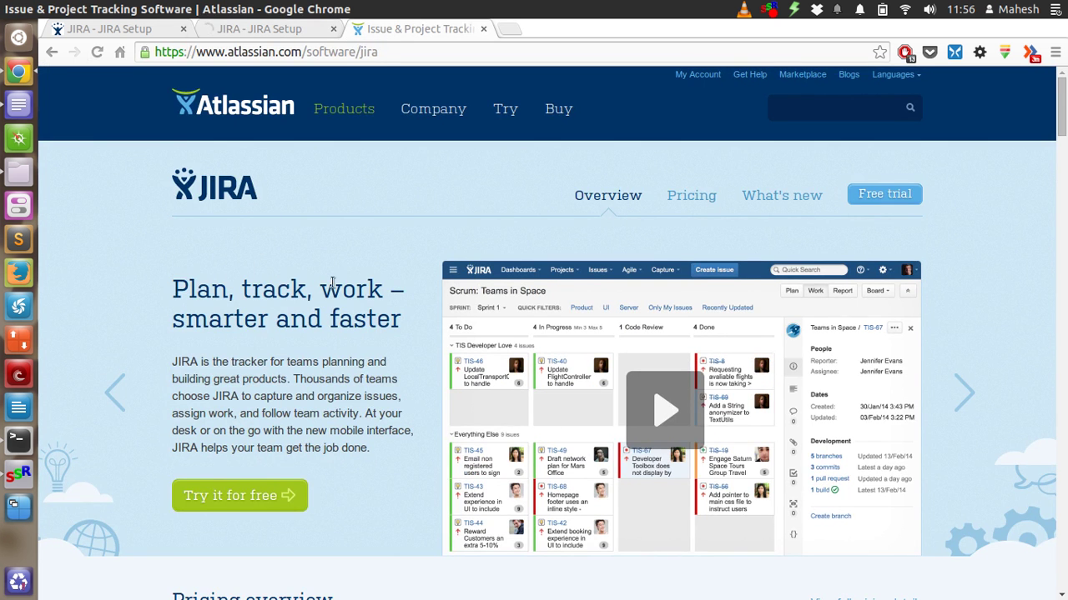
scroll(339, 303, "down", 3)
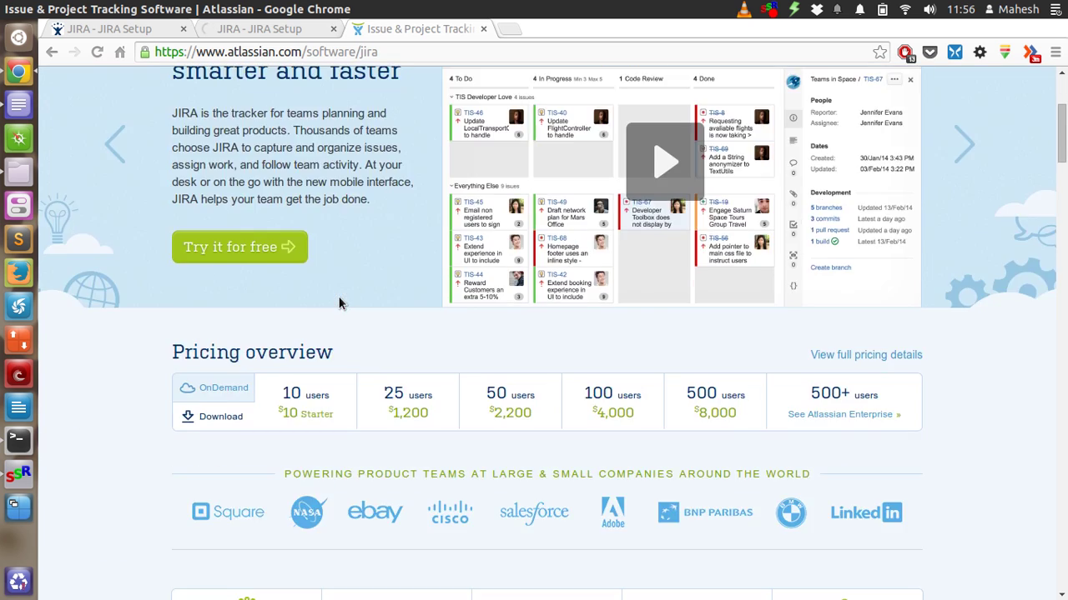
scroll(340, 304, "down", 5)
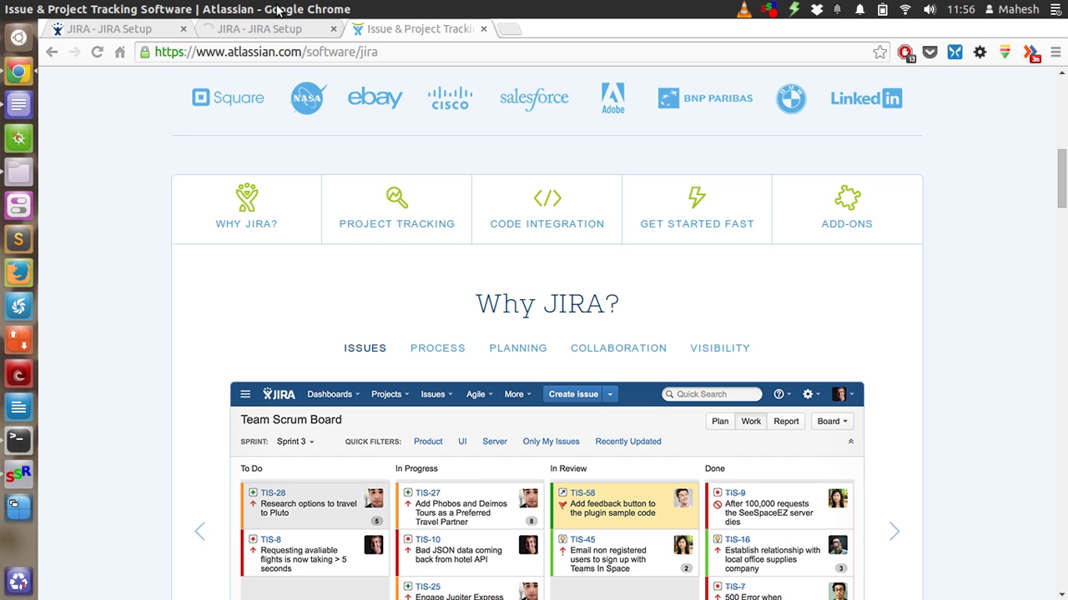
left_click(265, 28)
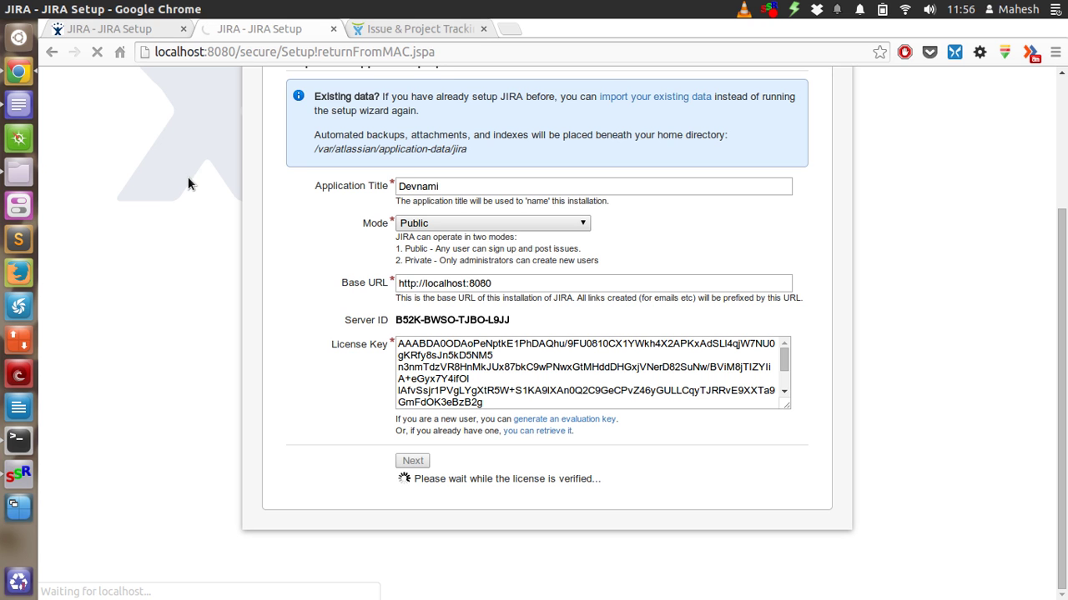
Open the full JIRA Pricing page from the product site and examine the OnDemand packages, user tiers and feature comparison
left_click(417, 29)
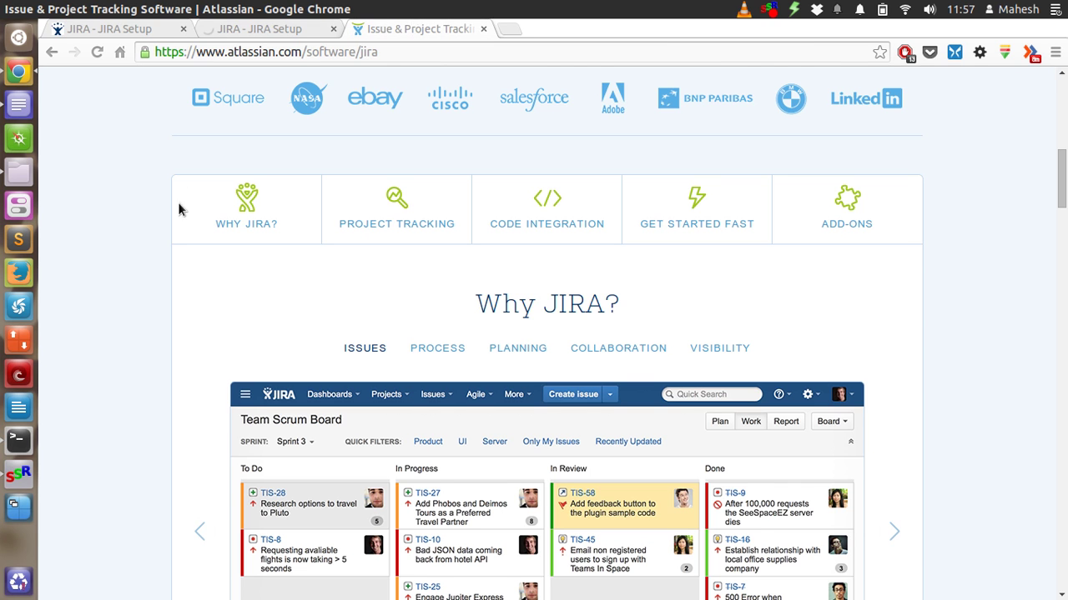
scroll(150, 237, "up", 10)
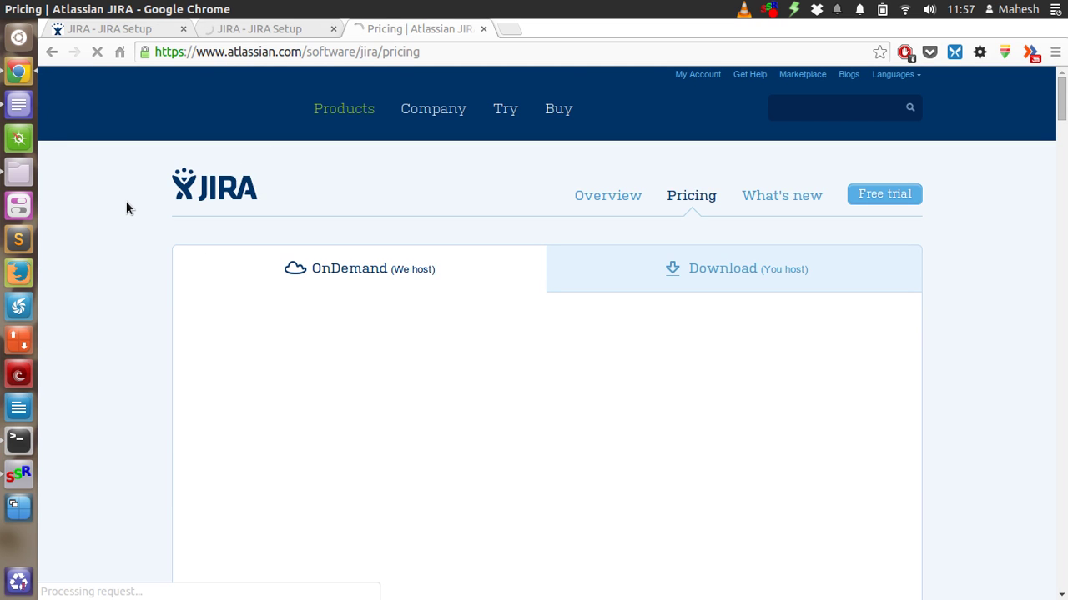
scroll(126, 201, "down", 3)
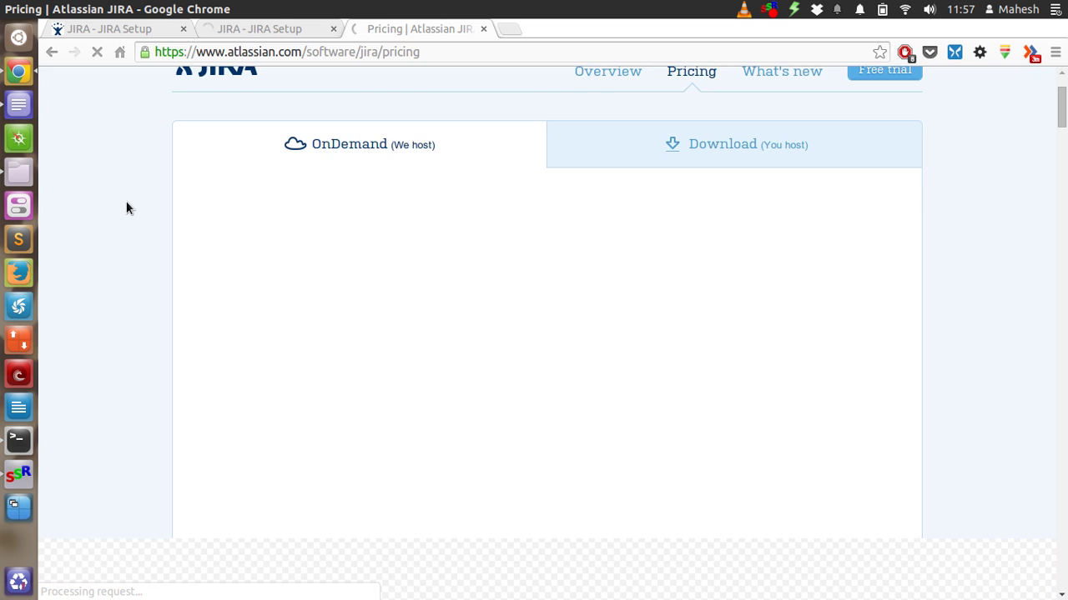
scroll(126, 201, "down", 2)
scroll(128, 201, "down", 5)
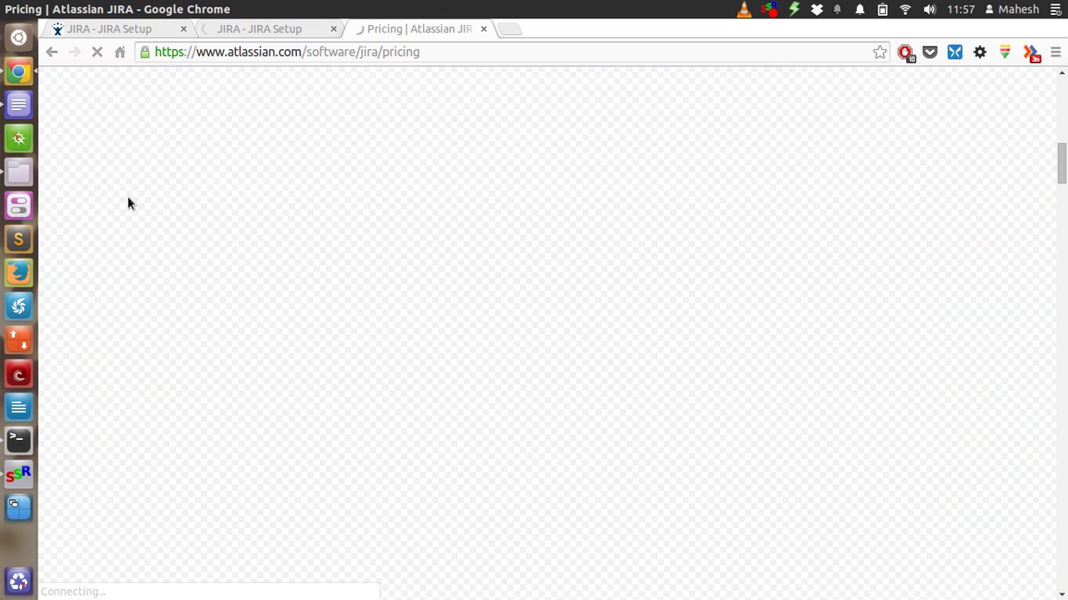
scroll(129, 200, "up", 5)
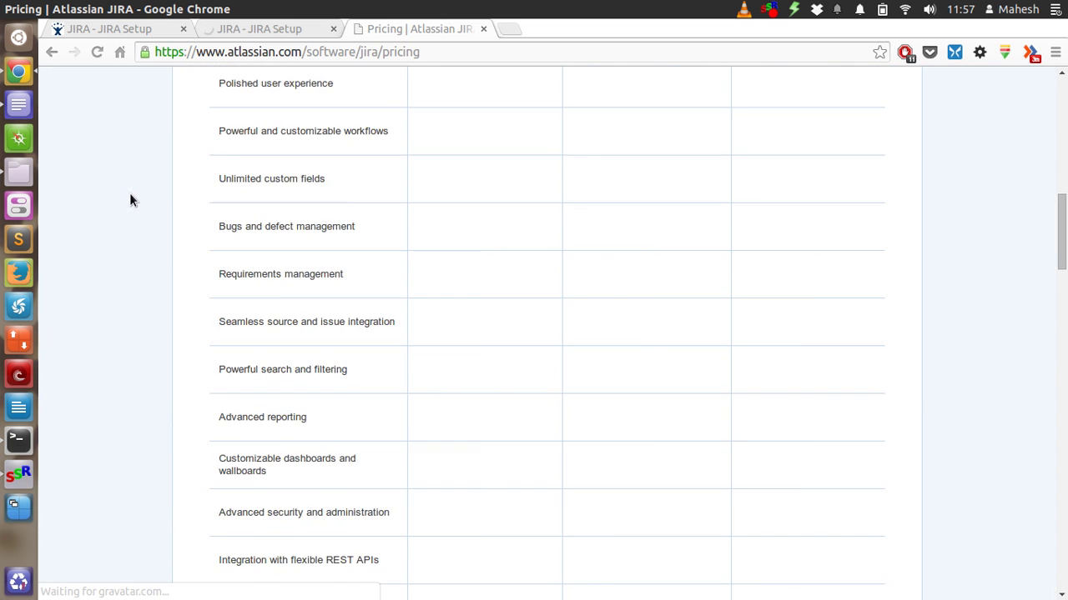
scroll(130, 201, "up", 4)
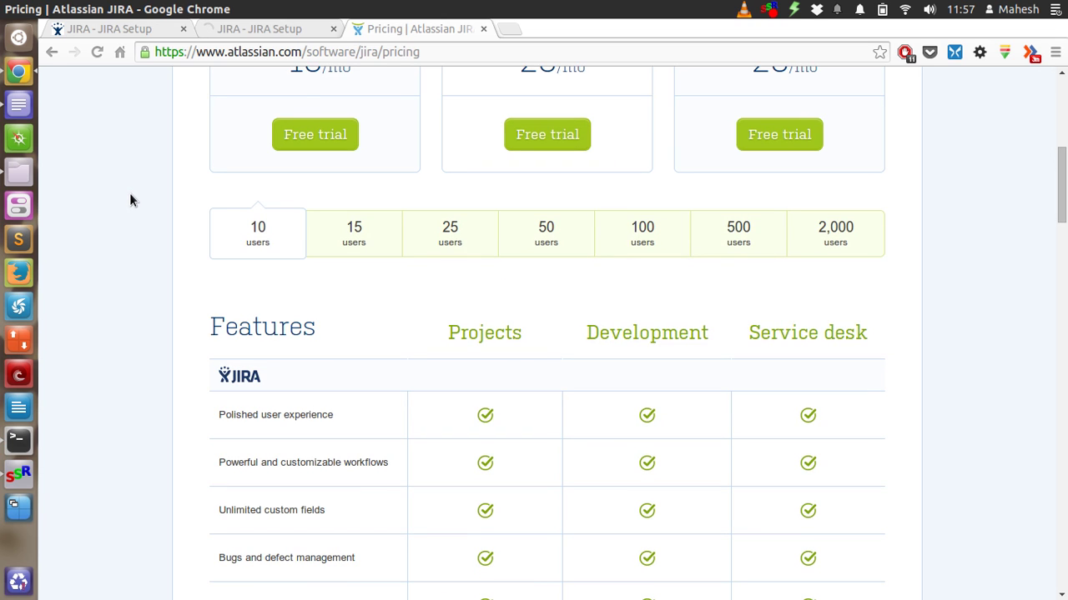
scroll(130, 200, "up", 3)
scroll(133, 198, "up", 4)
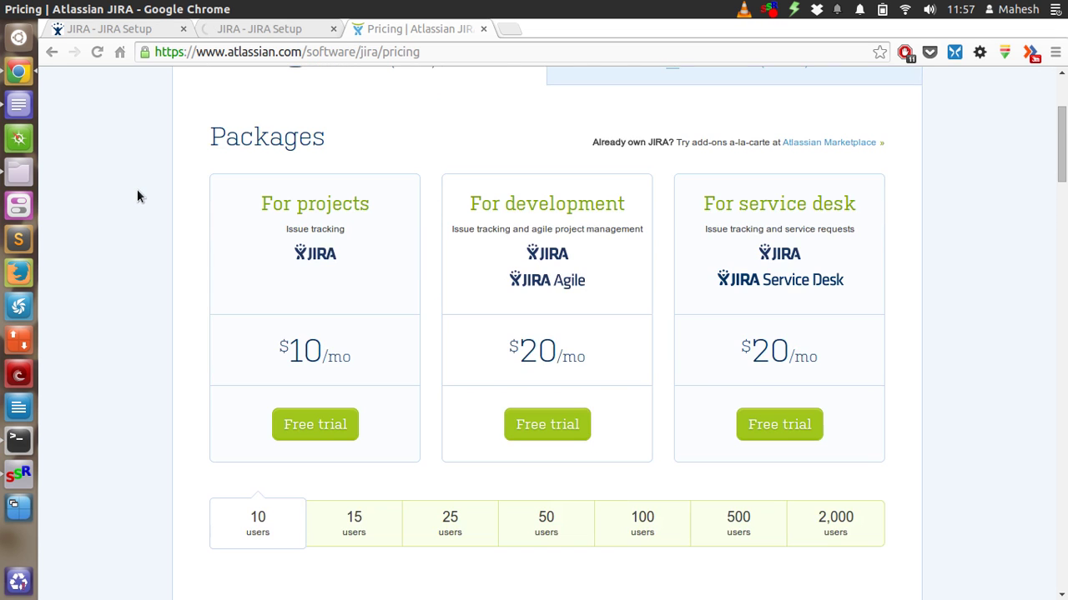
Return from the Pricing page to the JIRA Setup page and check the license verification progress
scroll(138, 196, "up", 5)
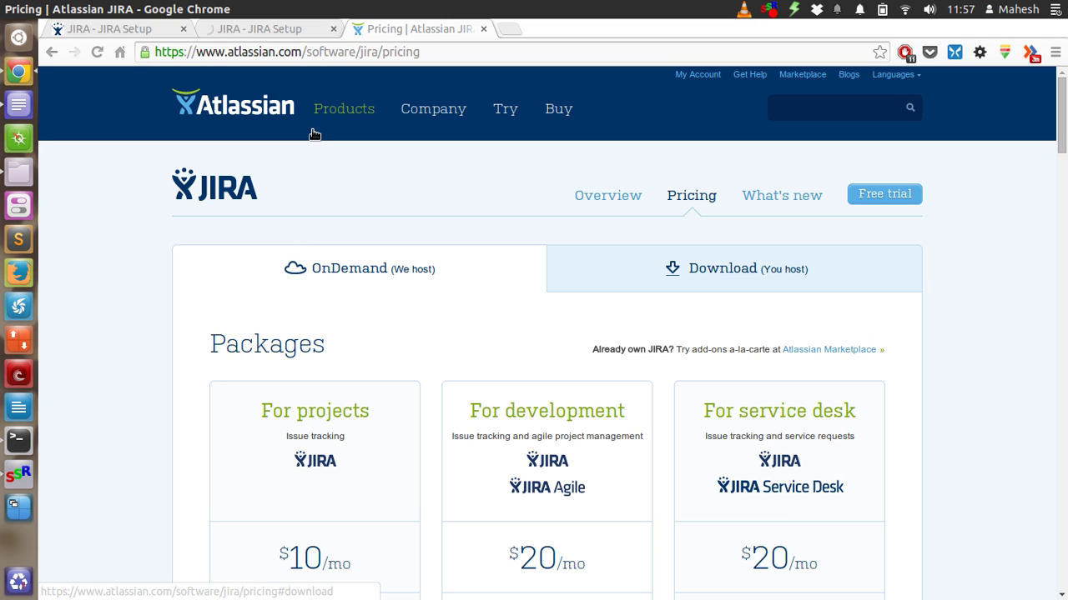
left_click(292, 30)
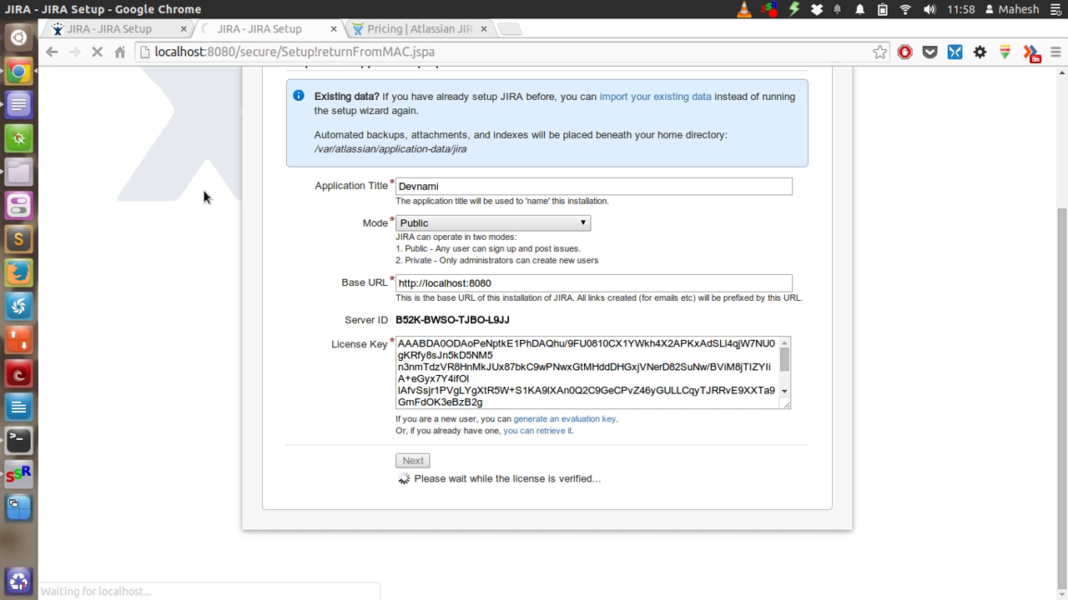
left_click(392, 30)
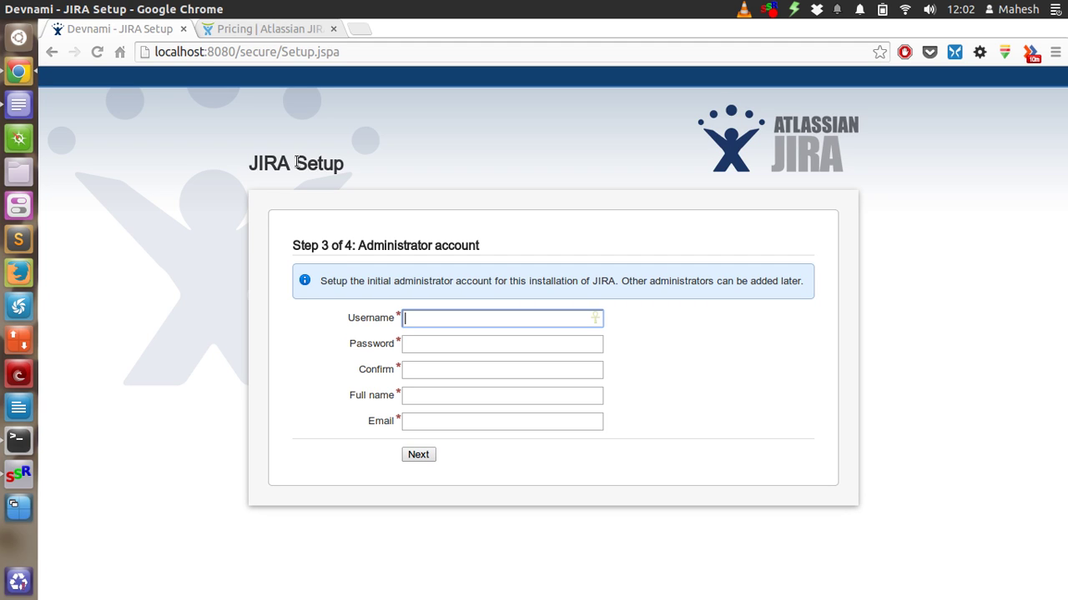
Create the Step 3 administrator account with username devnami, entering and confirming its password and supplying the full name and e-mail
type("devnami")
key("Tab")
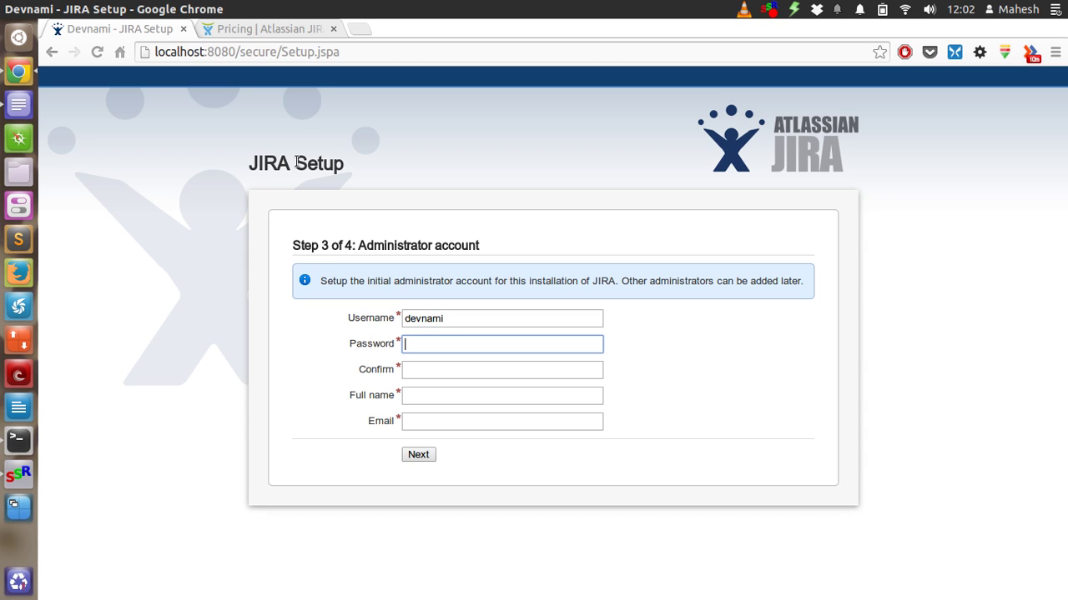
type("••••••")
key("Tab")
type("•••••")
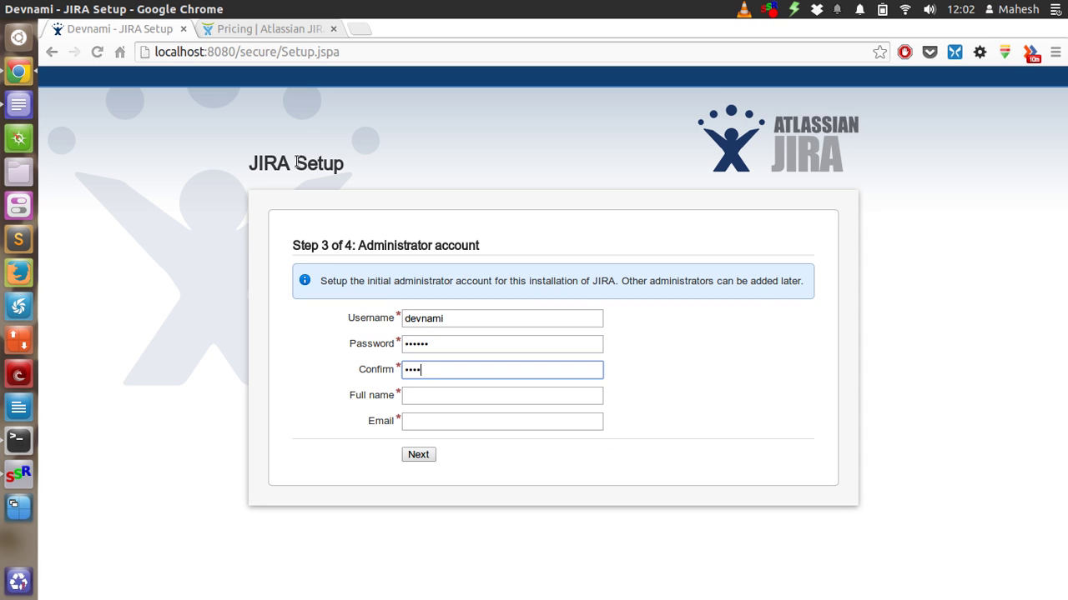
type("•")
key("Tab")
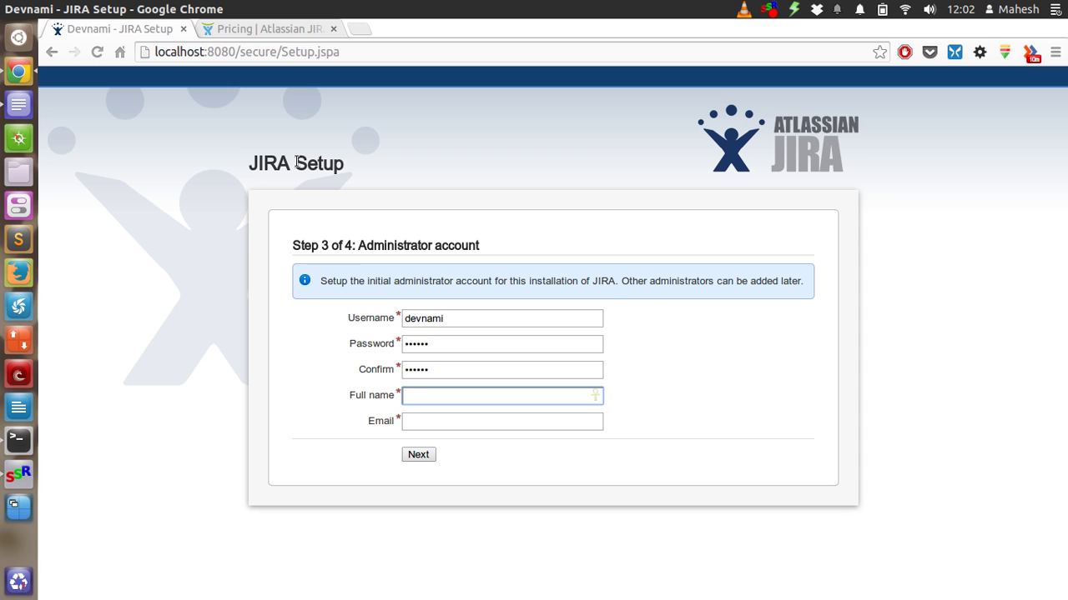
type("devnami")
key("Tab")
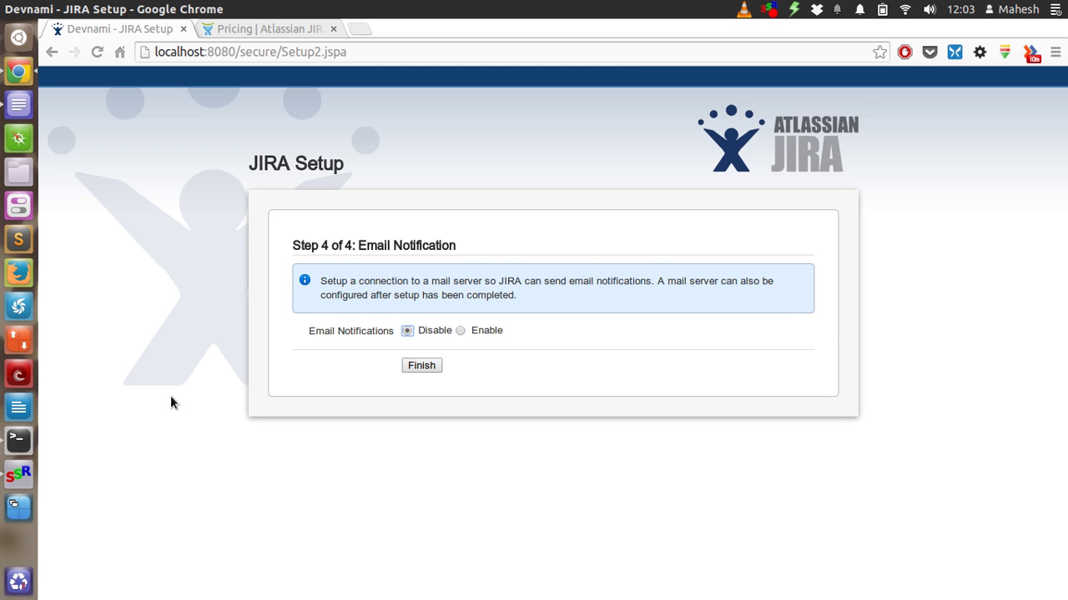
Keep Email Notifications disabled in Step 4 and finish the JIRA setup
left_click(389, 295)
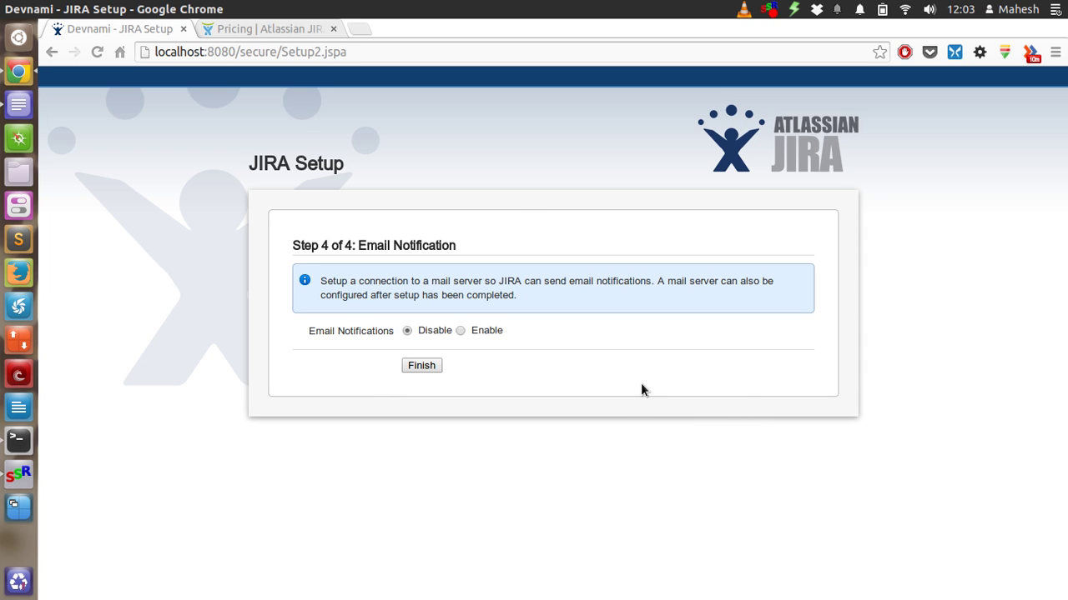
left_click(427, 366)
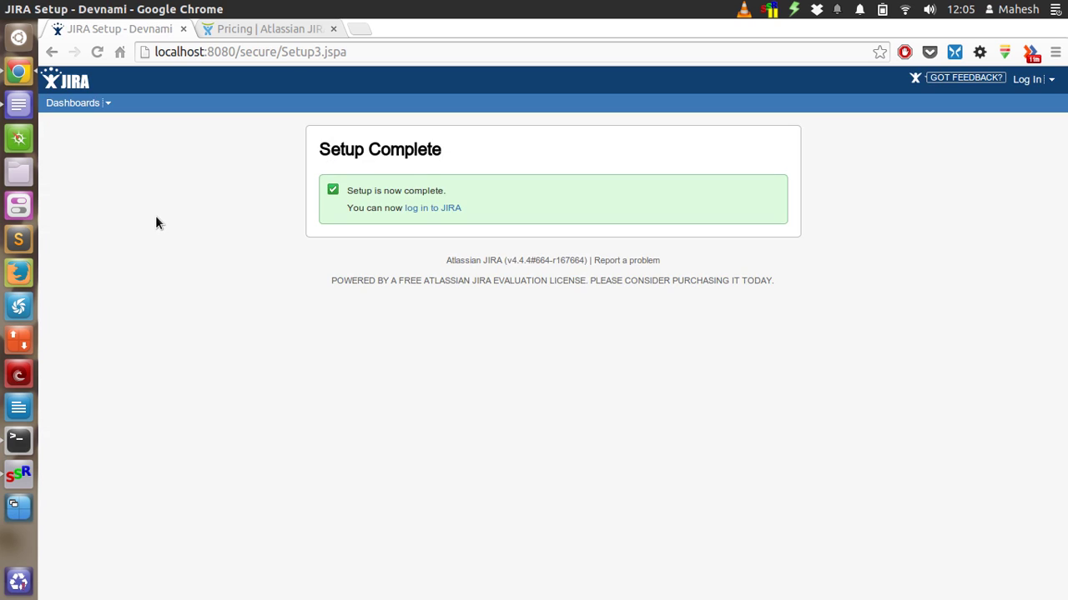
Proceed to the JIRA login and log in as devnami with the administrator account's password
left_click(430, 208)
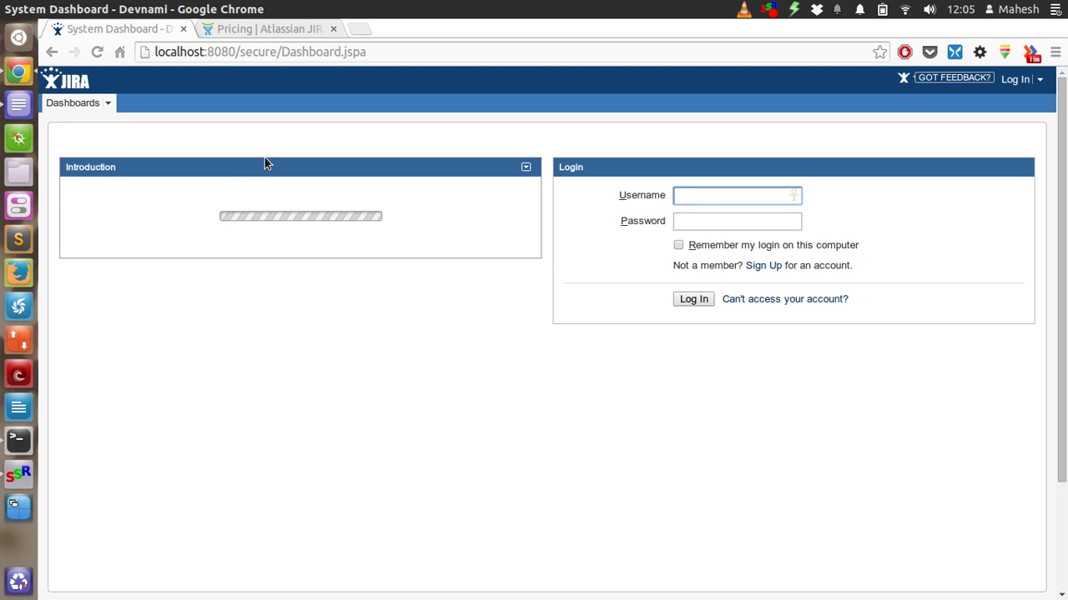
type("de")
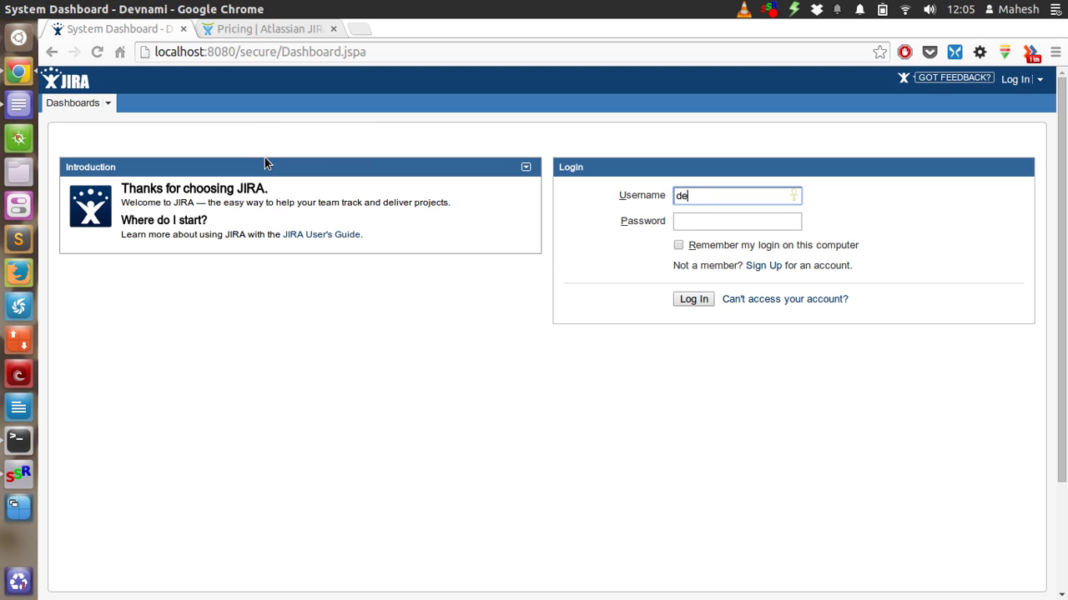
type("vnami")
key("Tab")
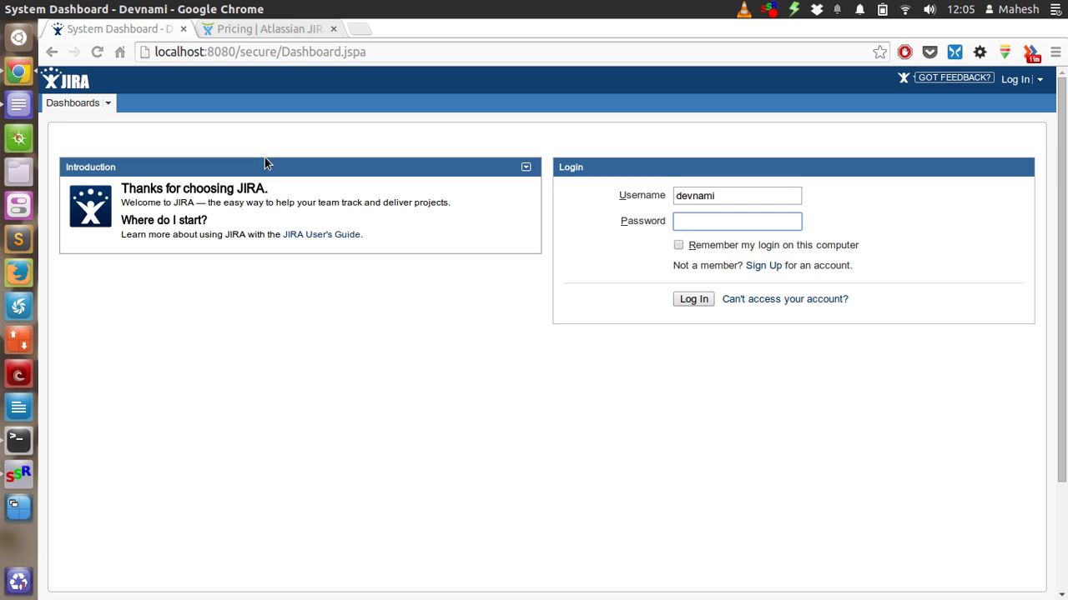
type("••••••")
key("Return")
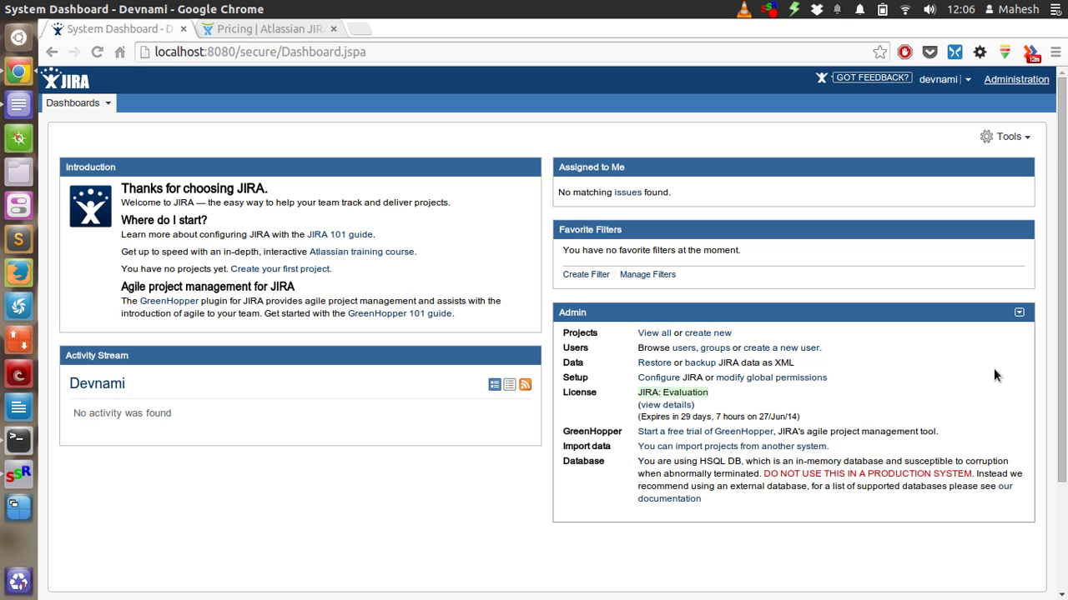
scroll(993, 375, "down", 1)
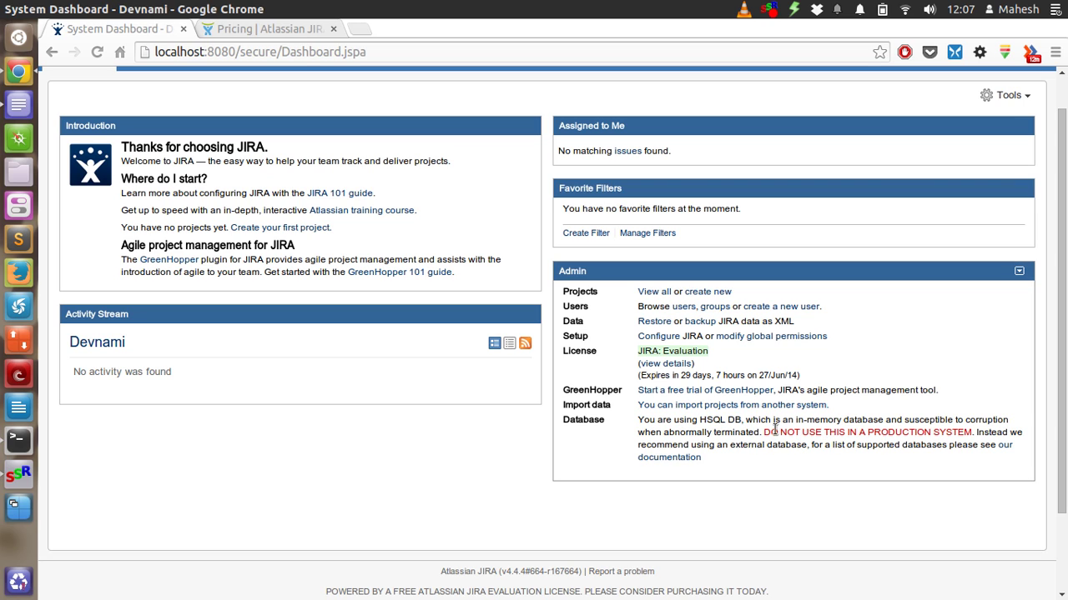
scroll(856, 465, "up", 1)
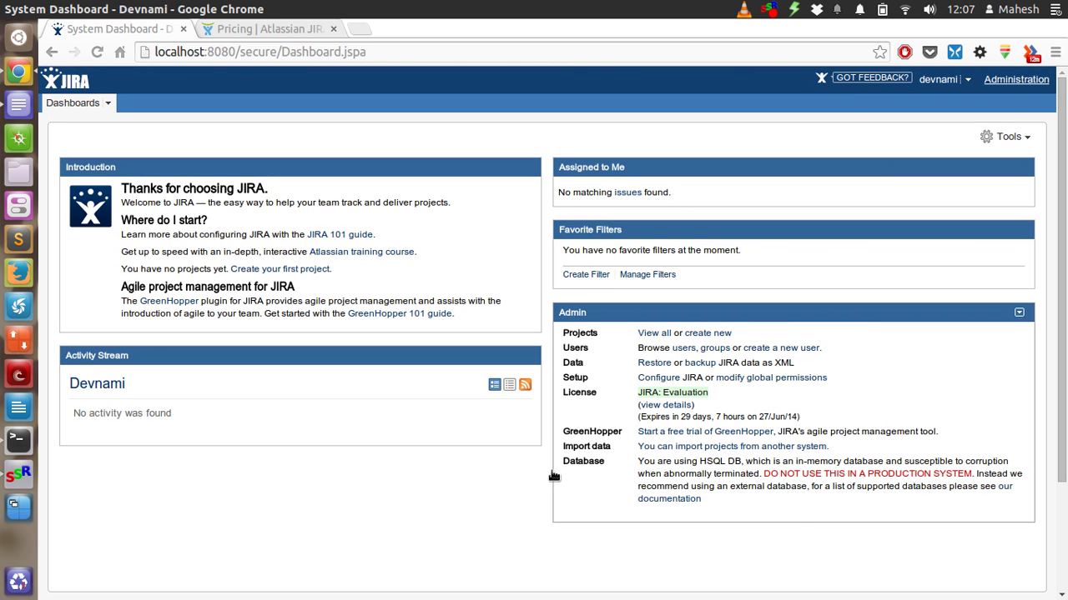
left_click(108, 103)
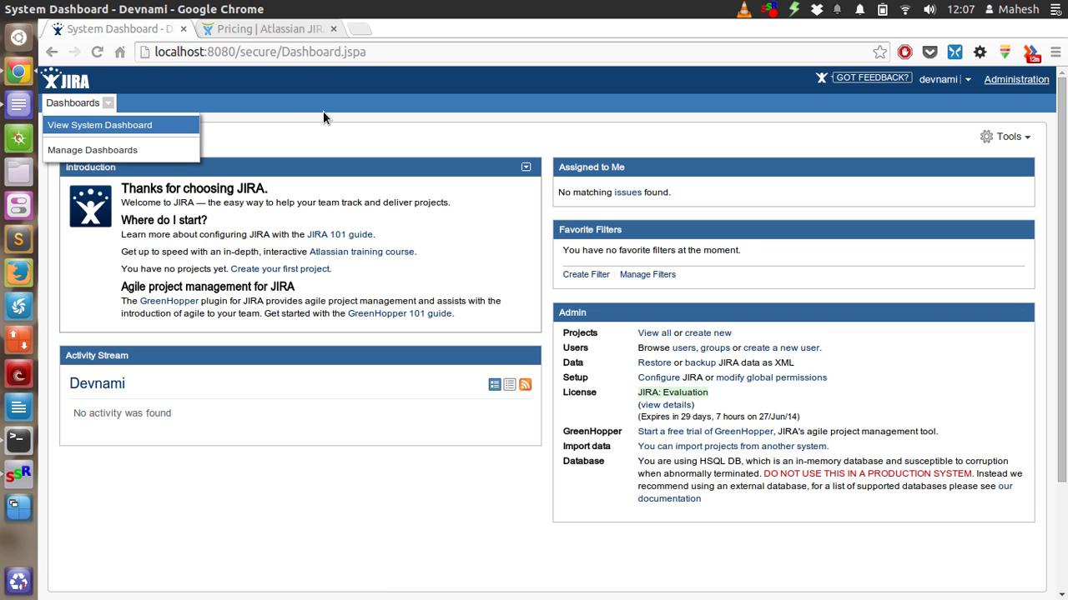
left_click(327, 119)
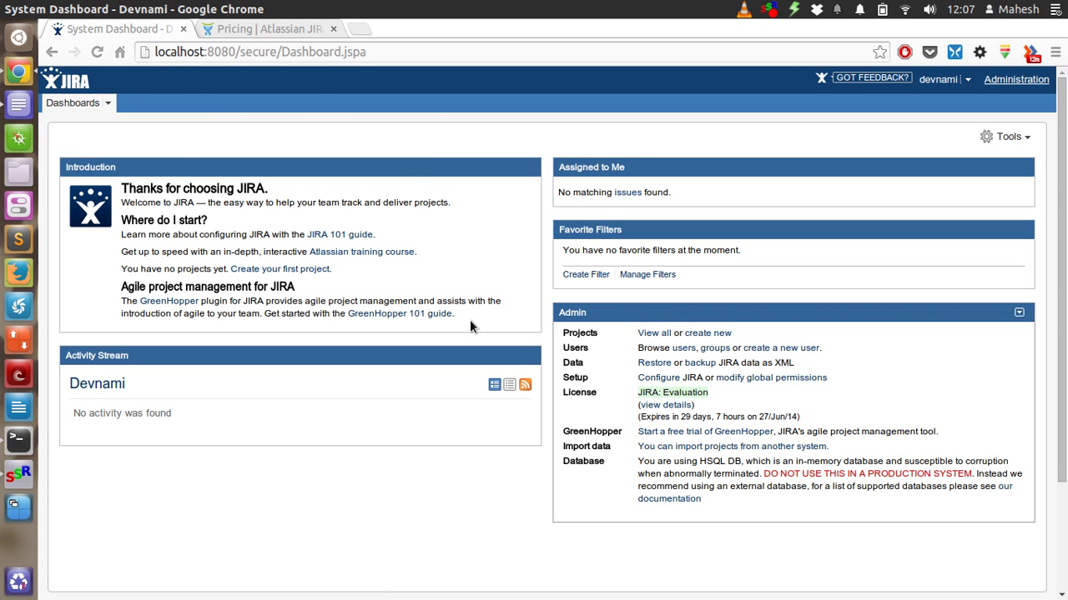